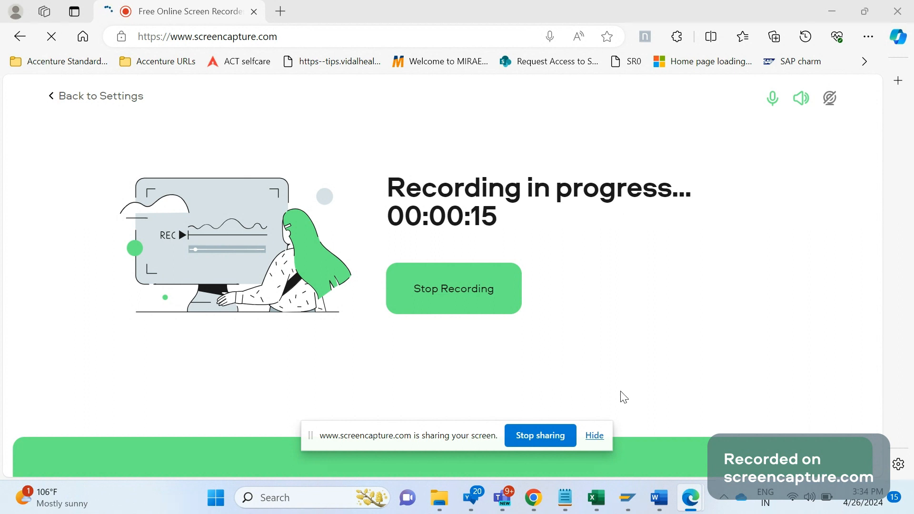
Switch to the blank Document1 in Word and write the line "Its all about AL11 directory"
{"action": "left_click", "coordinate": [594, 435]}
{"action": "mouse_move", "coordinate": [664, 503]}
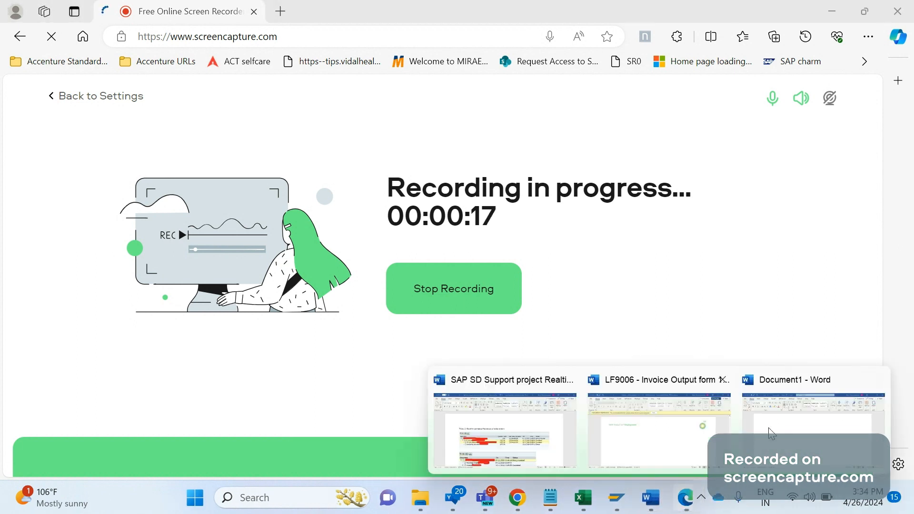
{"action": "left_click", "coordinate": [809, 414]}
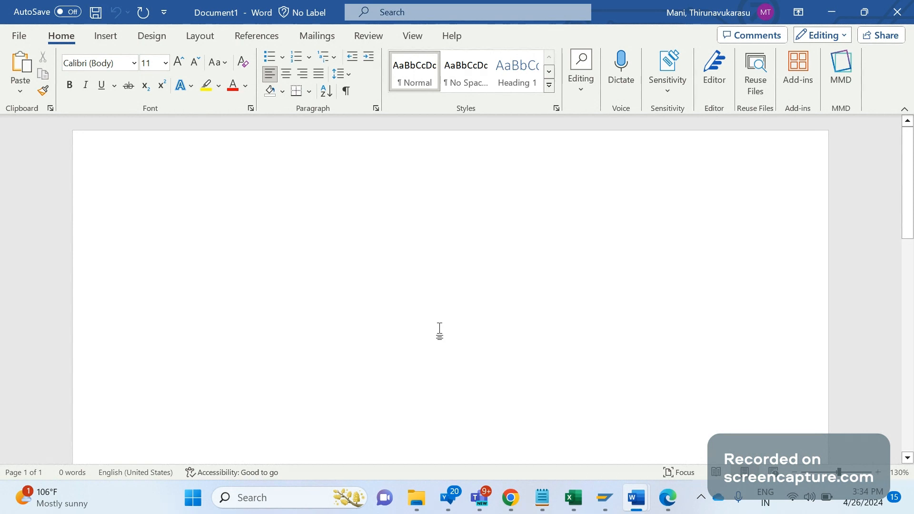
{"action": "mouse_move", "coordinate": [604, 497]}
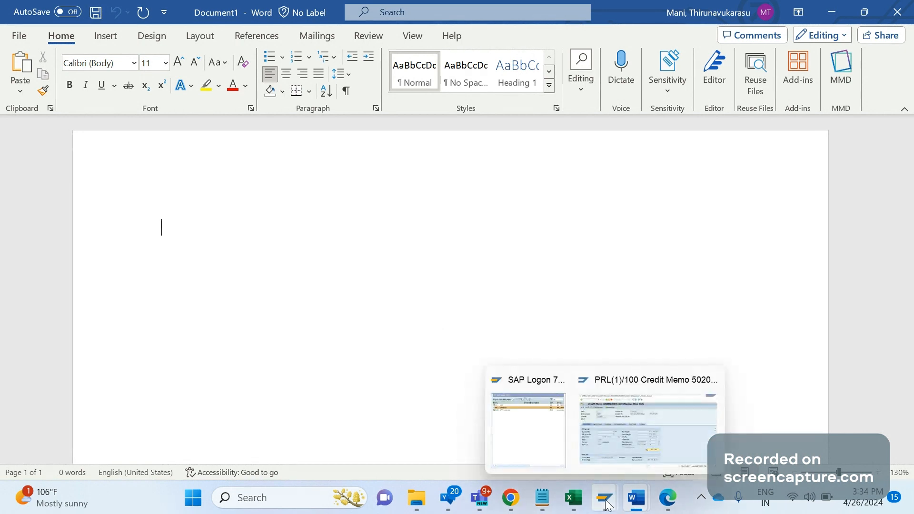
{"action": "left_click", "coordinate": [575, 466]}
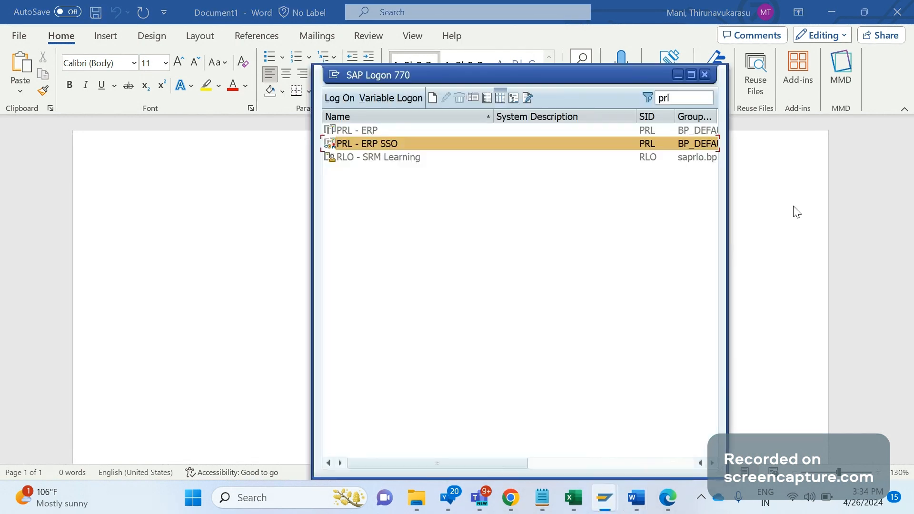
{"action": "left_click", "coordinate": [767, 193]}
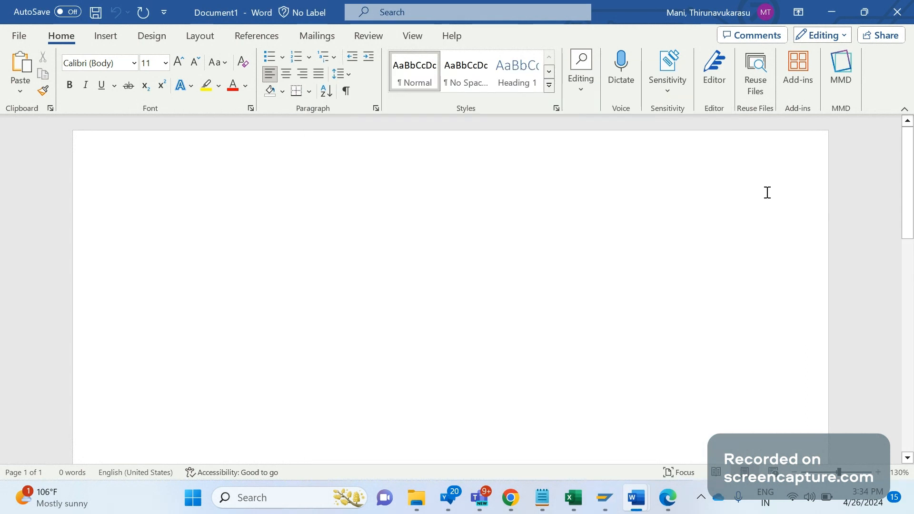
{"action": "type", "text": "Its all about AL11 directory"}
Switch to SAP Logon, filter the connections by "s4" and open the S4HANA system
{"action": "left_click", "coordinate": [605, 496]}
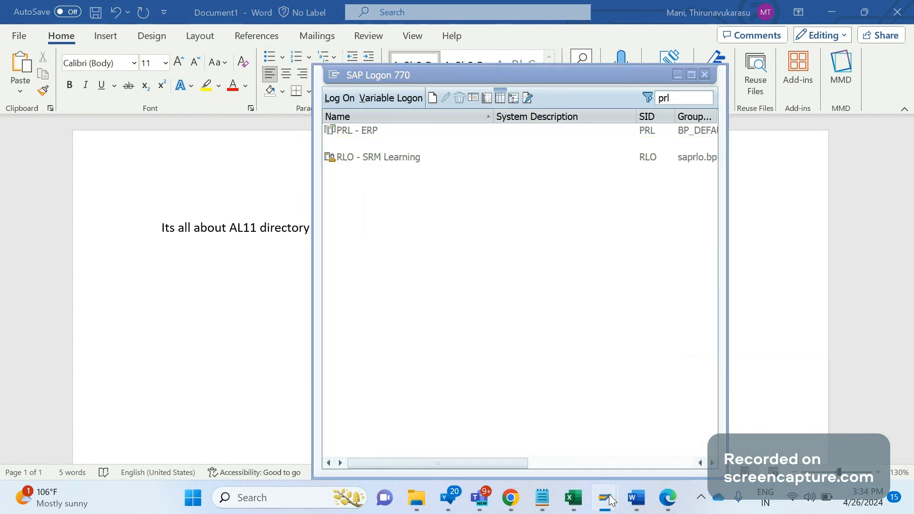
{"action": "left_click", "coordinate": [562, 194]}
{"action": "key", "text": "BackSpace"}
{"action": "key", "text": "BackSpace"}
{"action": "key", "text": "BackSpace"}
{"action": "type", "text": "s4"}
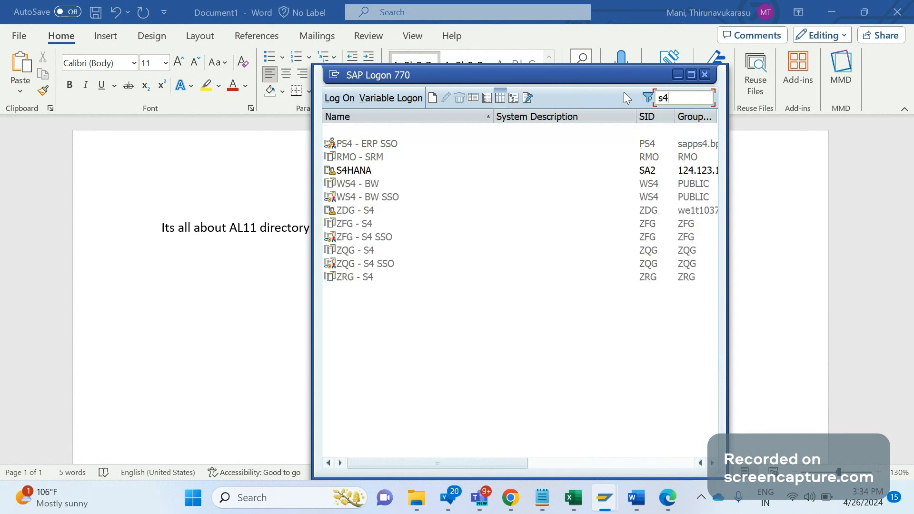
{"action": "left_click", "coordinate": [363, 170]}
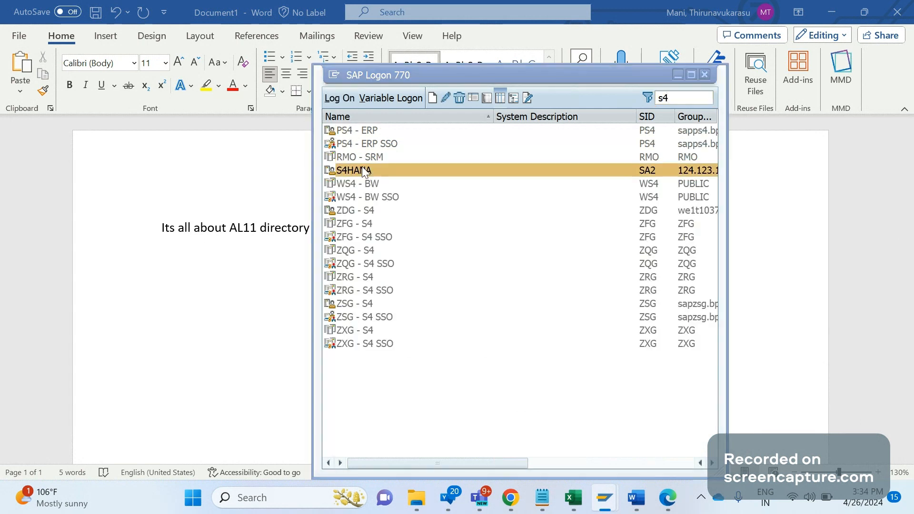
{"action": "double_click", "coordinate": [363, 171]}
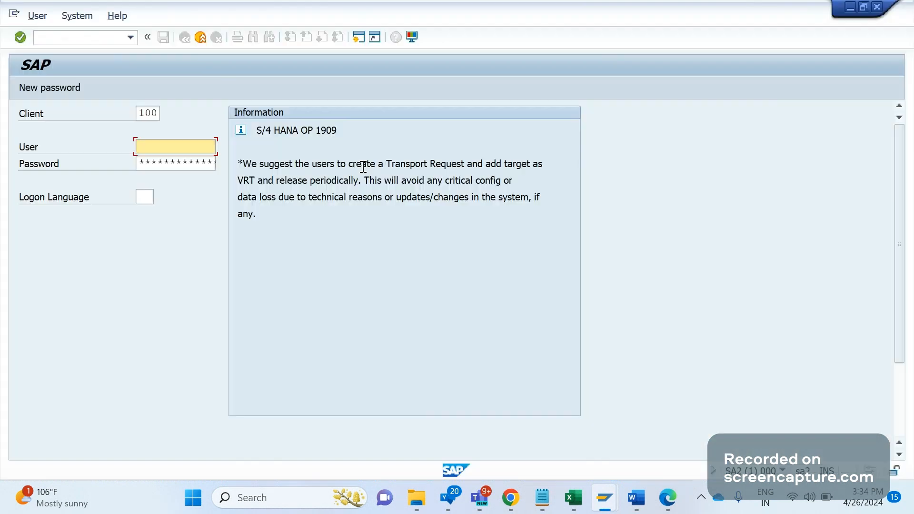
Log on to client 100 with the user name and the account password
{"action": "key", "text": "Down"}
{"action": "key", "text": "Tab"}
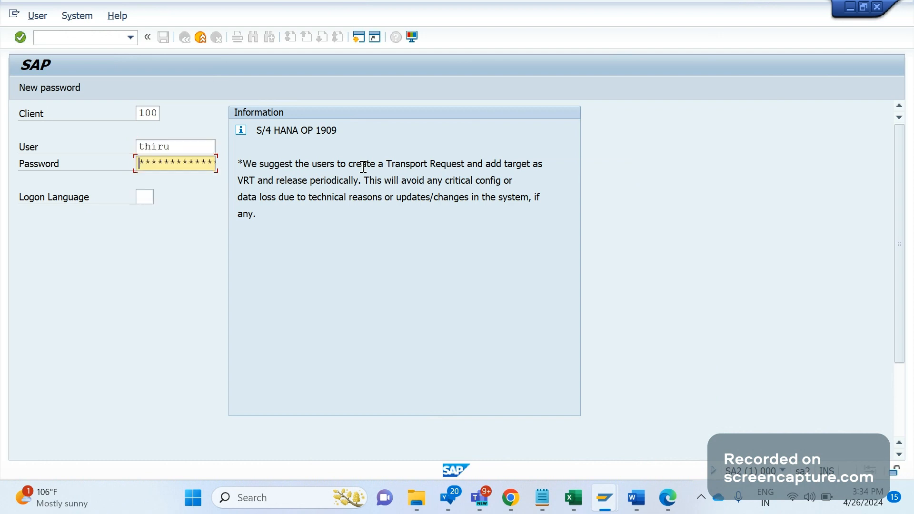
{"action": "type", "text": "********"}
{"action": "key", "text": "Return"}
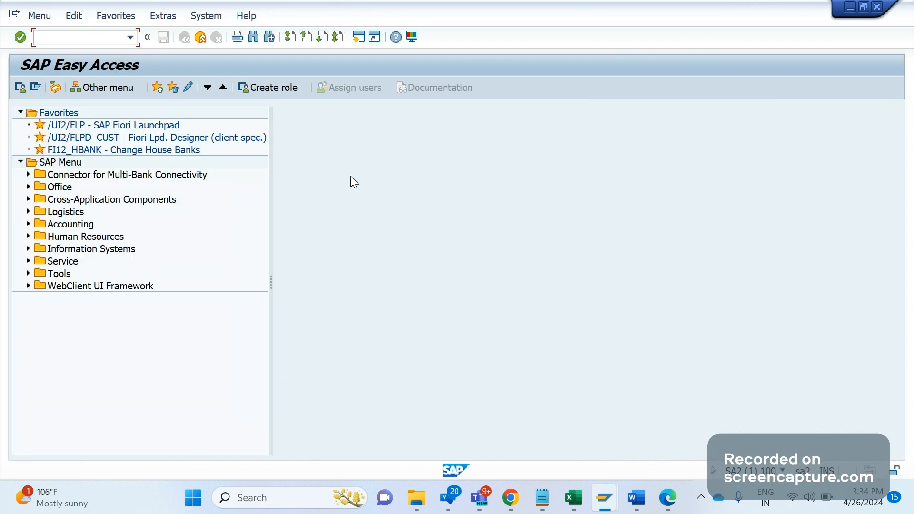
Run transaction AL11 to open the list of SAP directories
{"action": "type", "text": "AL1"}
{"action": "key", "text": "Return"}
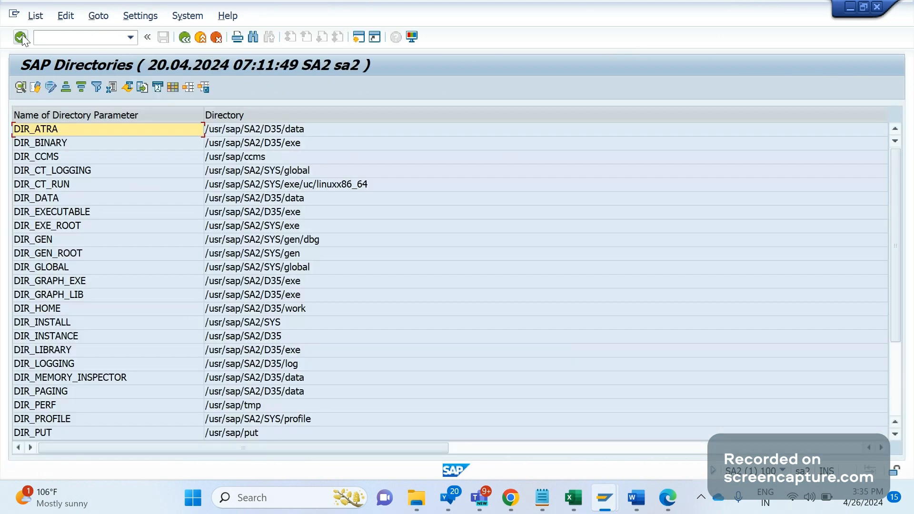
{"action": "left_click", "coordinate": [105, 37]}
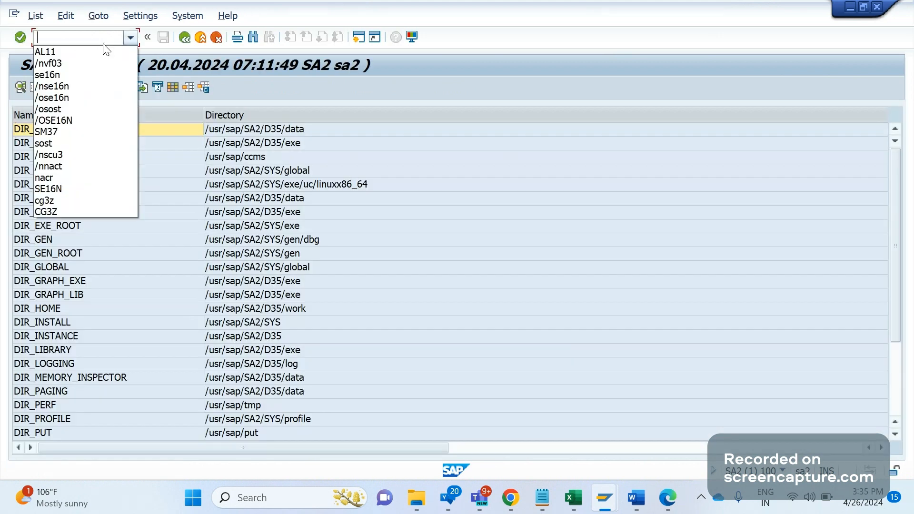
{"action": "left_click", "coordinate": [104, 52]}
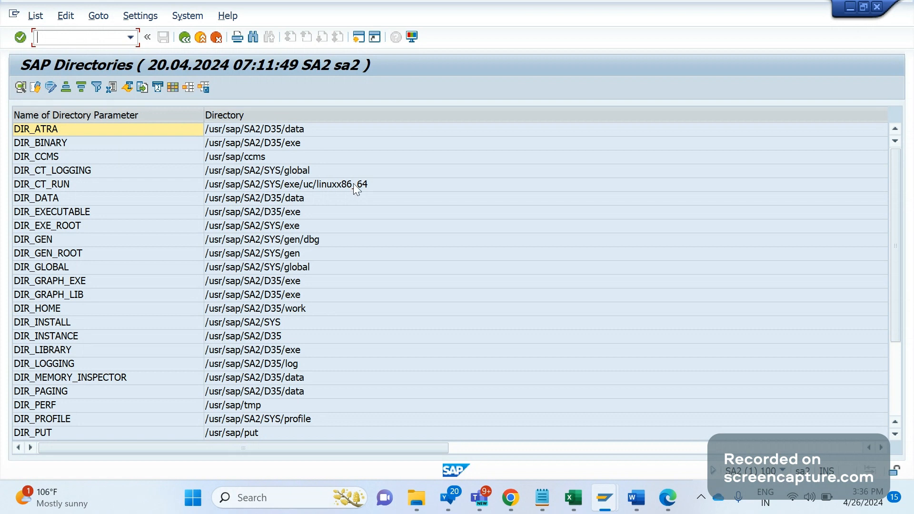
View the file .saphostagent_28523 in the DIR_TEMP directory /tmp and return to the directory list
{"action": "scroll", "coordinate": [350, 205], "scroll_direction": "down", "scroll_amount": 3}
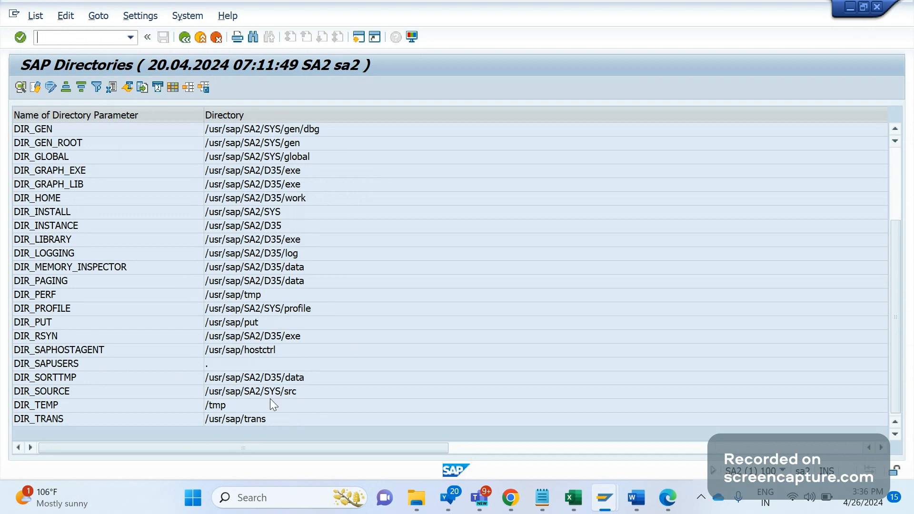
{"action": "double_click", "coordinate": [211, 408]}
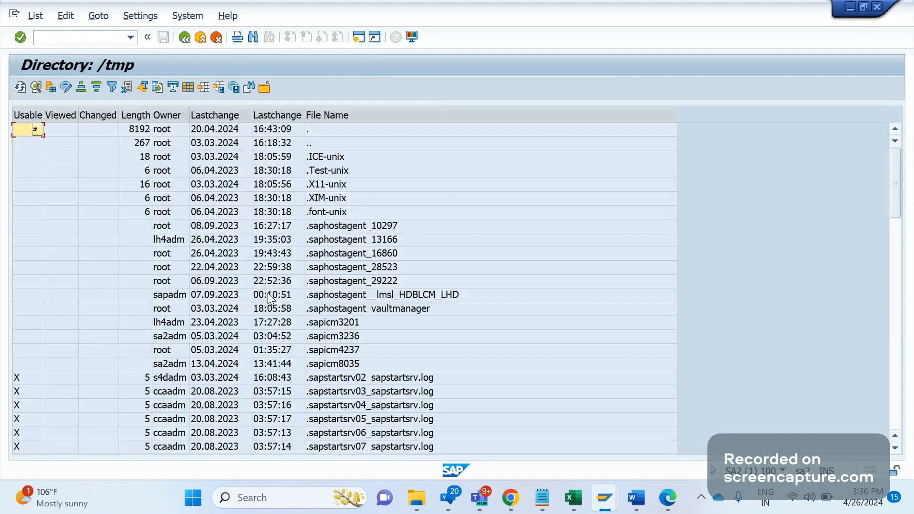
{"action": "double_click", "coordinate": [349, 264]}
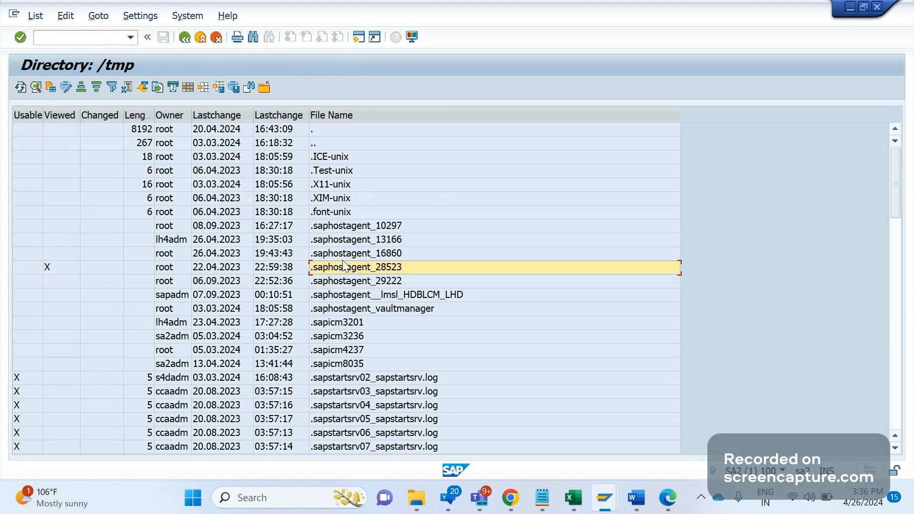
{"action": "left_click", "coordinate": [154, 41]}
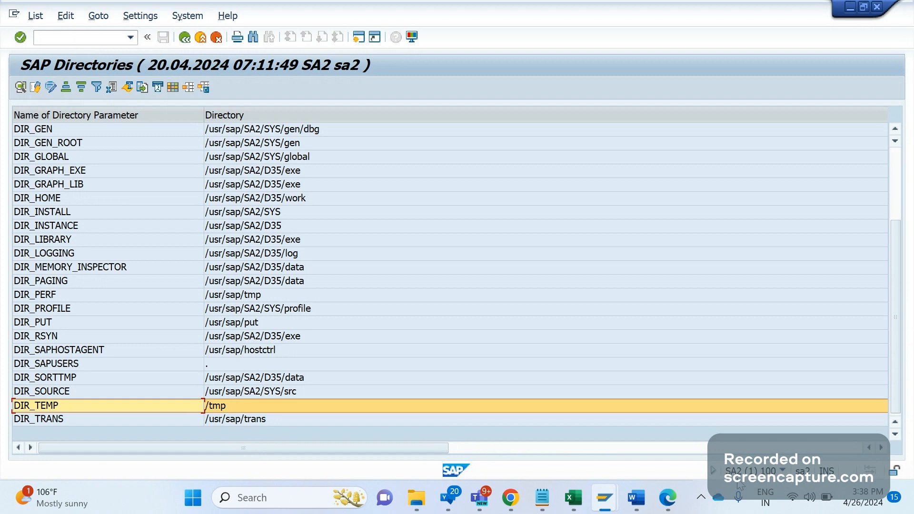
Switch to Document1 in Word and start a bulleted list below the AL11 line
{"action": "mouse_move", "coordinate": [637, 497]}
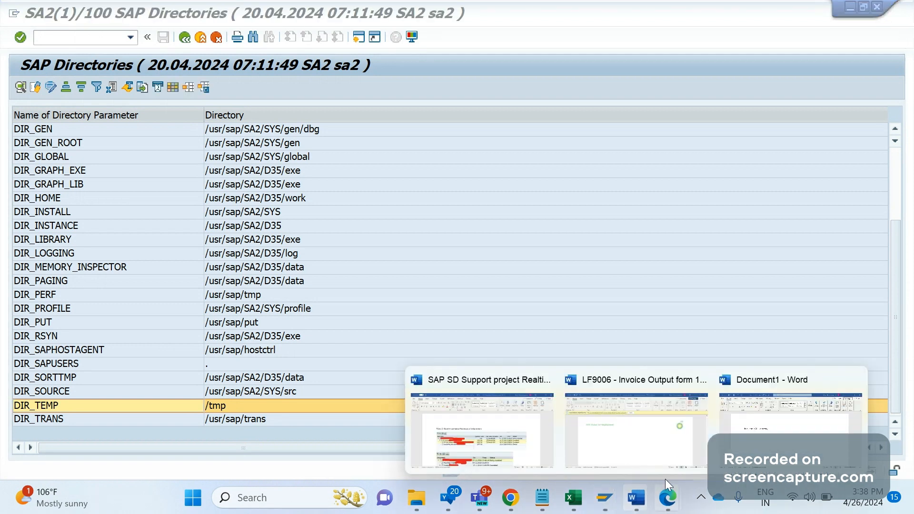
{"action": "left_click", "coordinate": [769, 415]}
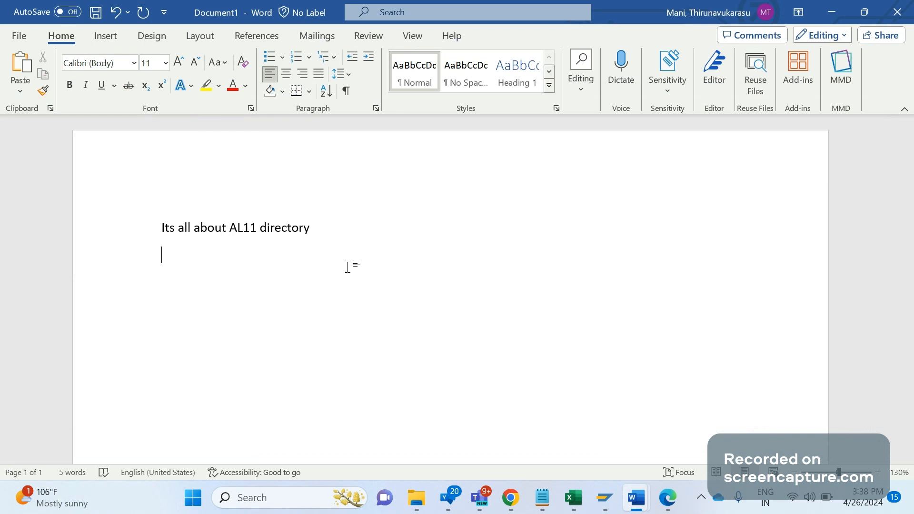
{"action": "type", "text": "1"}
{"action": "key", "text": "BackSpace"}
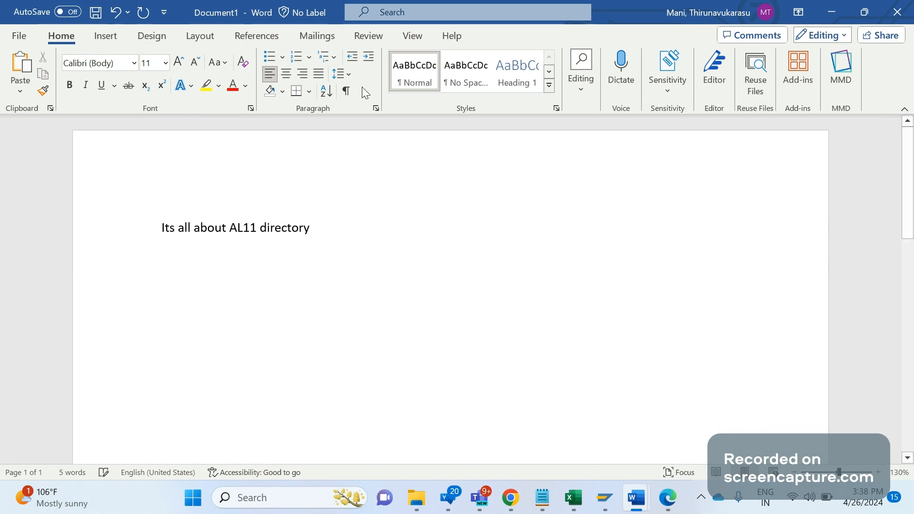
{"action": "left_click", "coordinate": [270, 56]}
Write the bullet "Download the data from Al11 directory. Tcode CG3Y"
{"action": "type", "text": "Dow"}
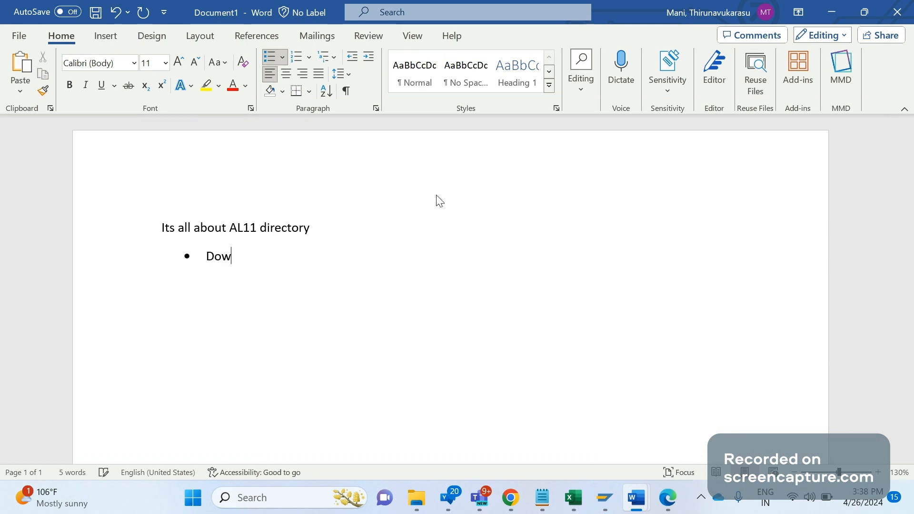
{"action": "type", "text": "nlod the"}
{"action": "key", "text": "BackSpace"}
{"action": "key", "text": "BackSpace"}
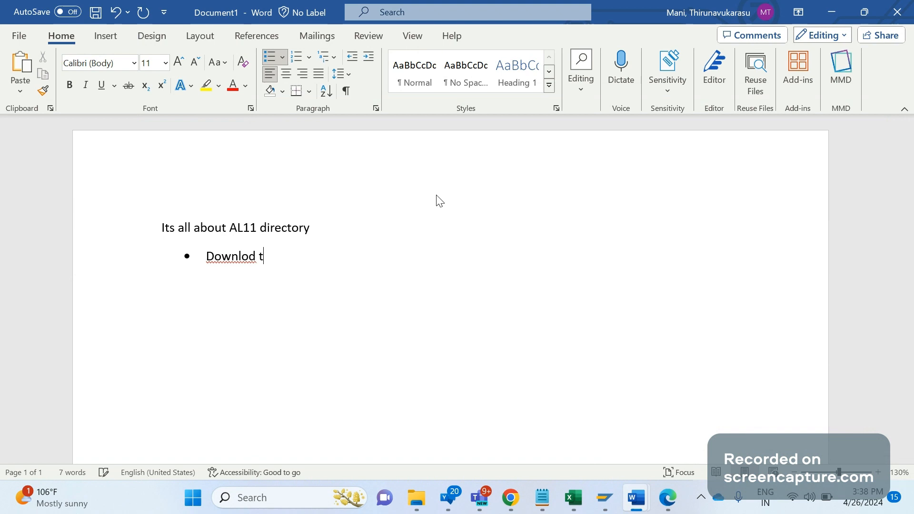
{"action": "key", "text": "BackSpace"}
{"action": "key", "text": "BackSpace"}
{"action": "key", "text": "BackSpace"}
{"action": "key", "text": "BackSpace"}
{"action": "type", "text": "oad the"}
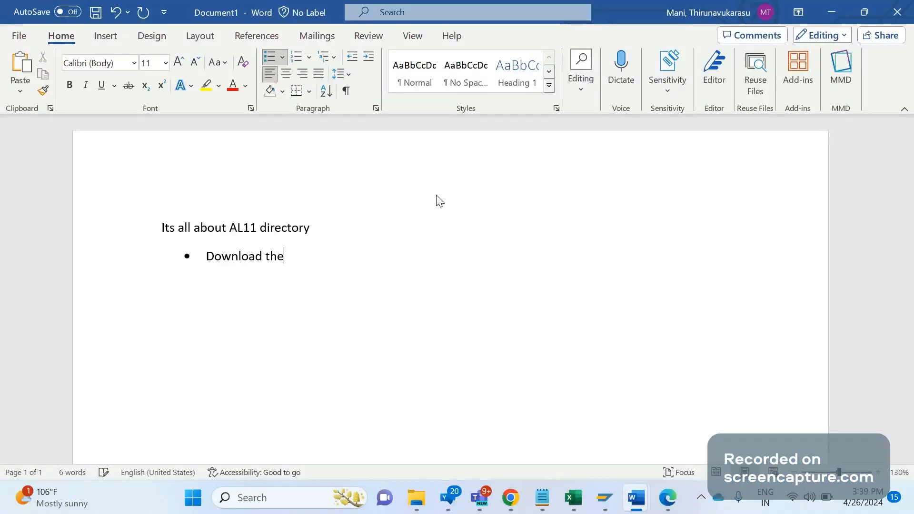
{"action": "type", "text": " data "}
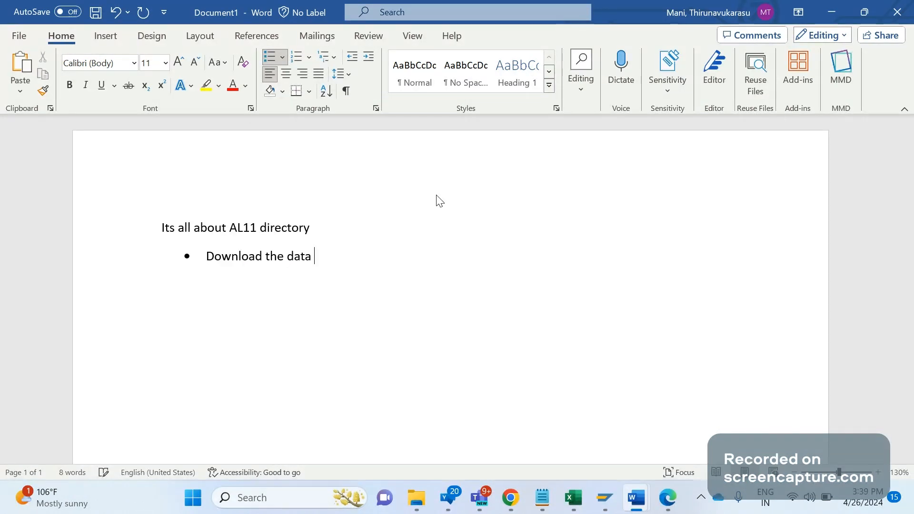
{"action": "type", "text": "from Al11 dire"}
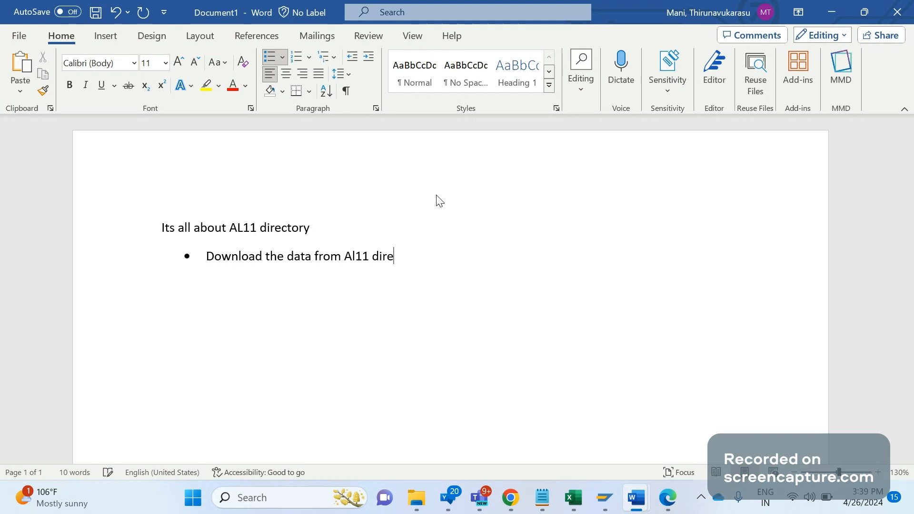
{"action": "type", "text": "ctory. Tcode C"}
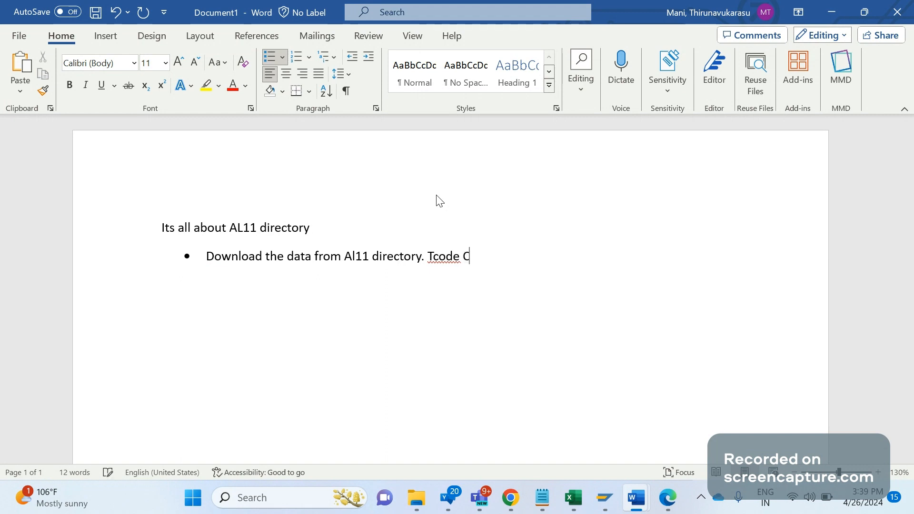
{"action": "type", "text": "G3Y"}
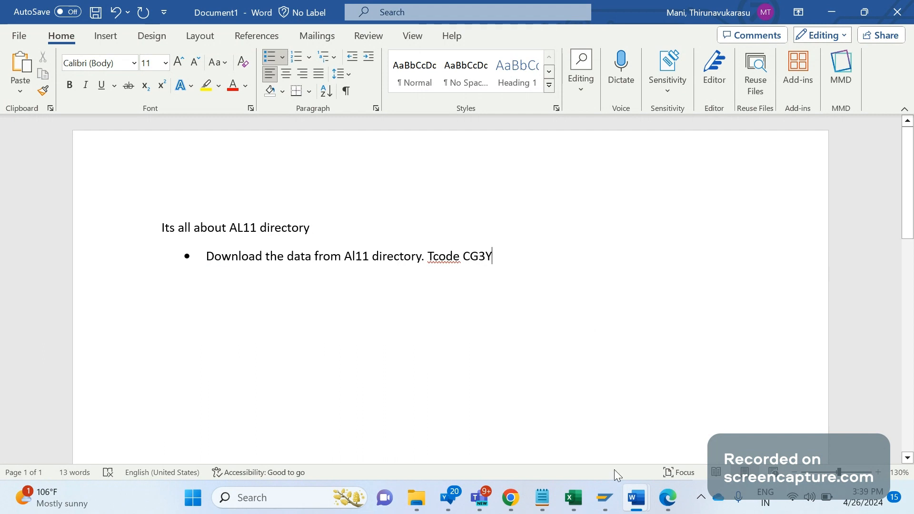
Switch to the SA2 SAP session, run transaction CG3Y in a new session, and reposition its Download File dialog over the directory list
{"action": "mouse_move", "coordinate": [604, 498]}
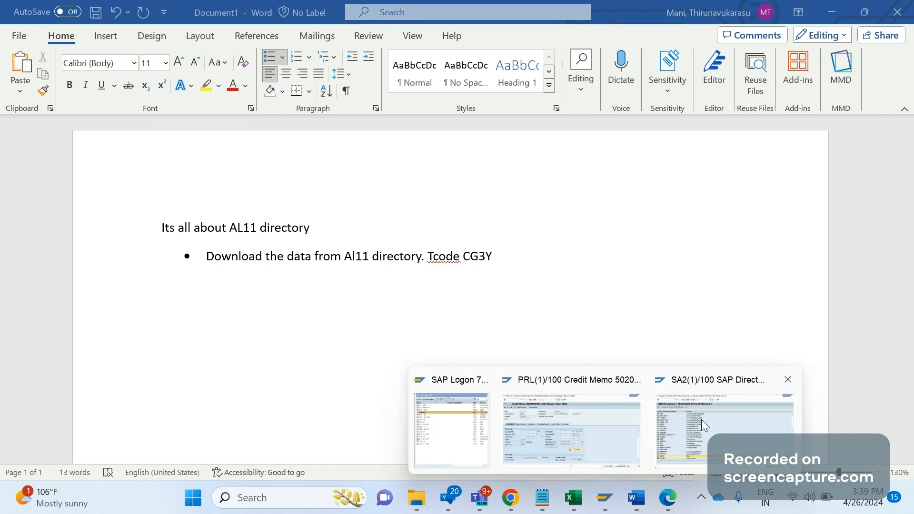
{"action": "left_click", "coordinate": [701, 419]}
{"action": "left_click", "coordinate": [98, 40]}
{"action": "type", "text": "/O"}
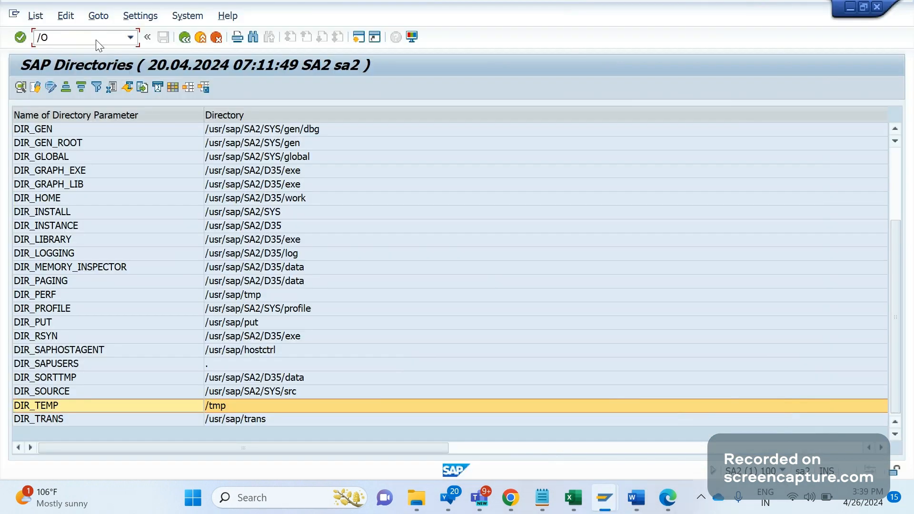
{"action": "type", "text": "CG3Y"}
{"action": "key", "text": "Return"}
{"action": "left_click_drag", "start_coordinate": [315, 162], "coordinate": [596, 136]}
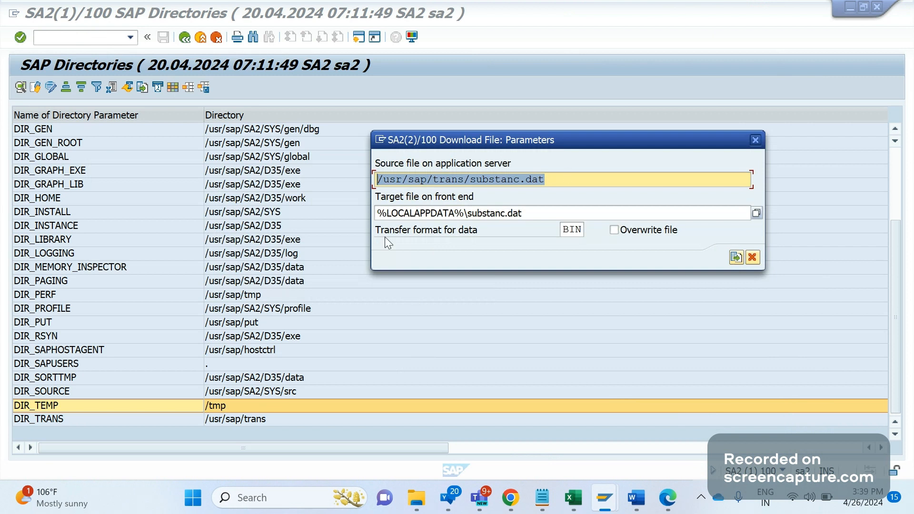
Open the DIR_TRANS directory /usr/sap/trans from the SAP directory list and bring its file list to the front
{"action": "key", "text": "Return"}
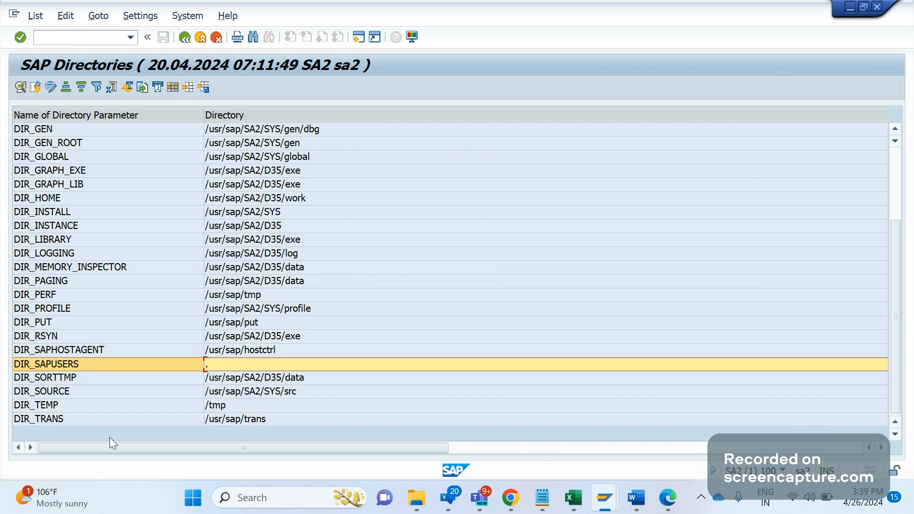
{"action": "double_click", "coordinate": [236, 422]}
{"action": "key", "text": "alt+Tab"}
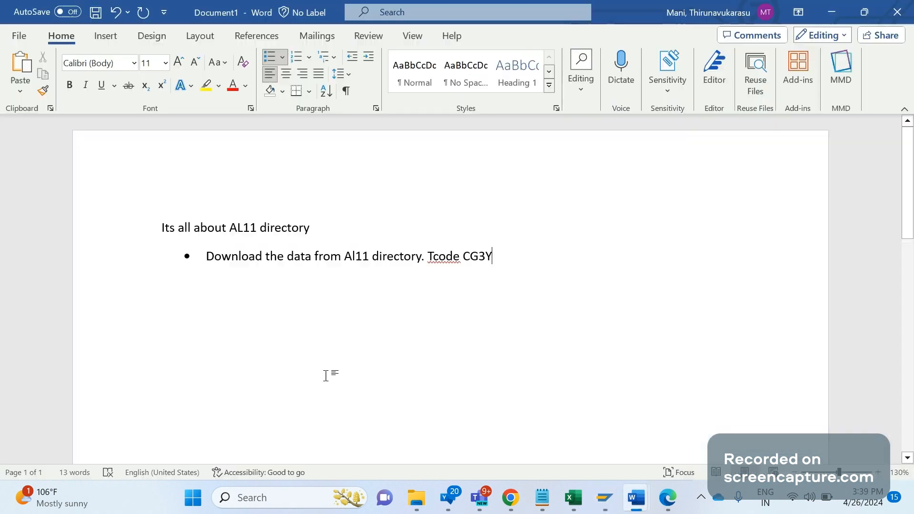
{"action": "key", "text": "alt+Tab"}
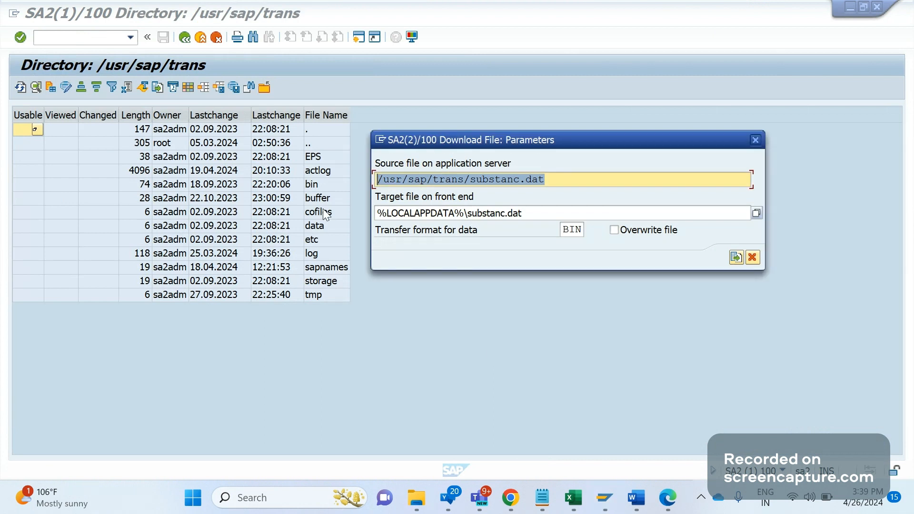
{"action": "left_click", "coordinate": [438, 116]}
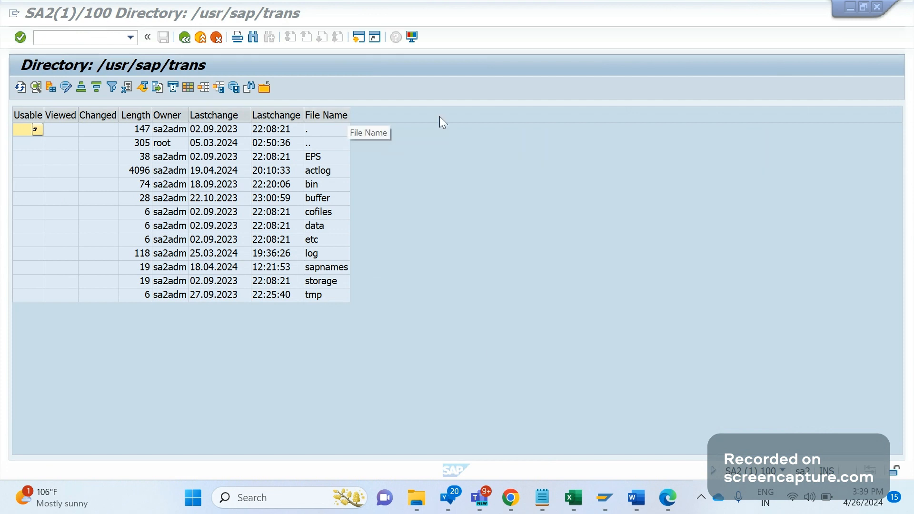
Widen the File Name column in the /usr/sap/trans list and select the storage row
{"action": "left_click_drag", "start_coordinate": [346, 116], "coordinate": [538, 120]}
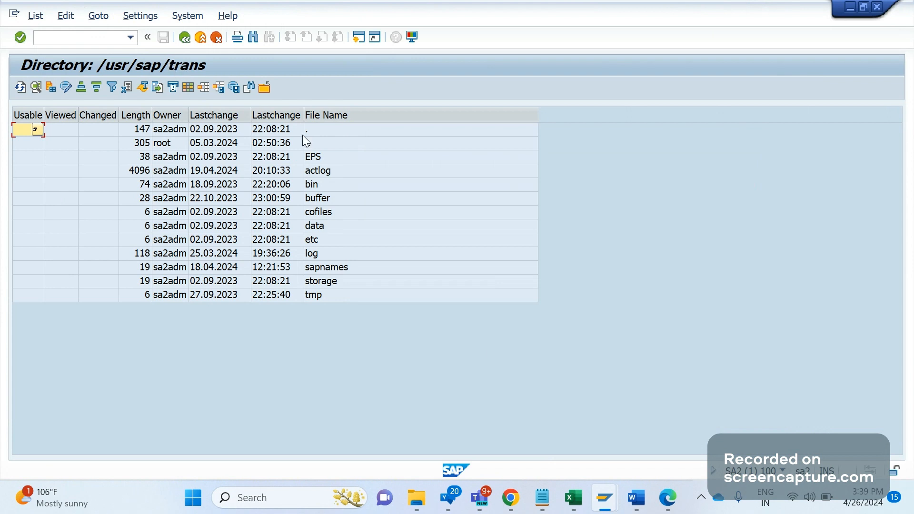
{"action": "left_click", "coordinate": [327, 212]}
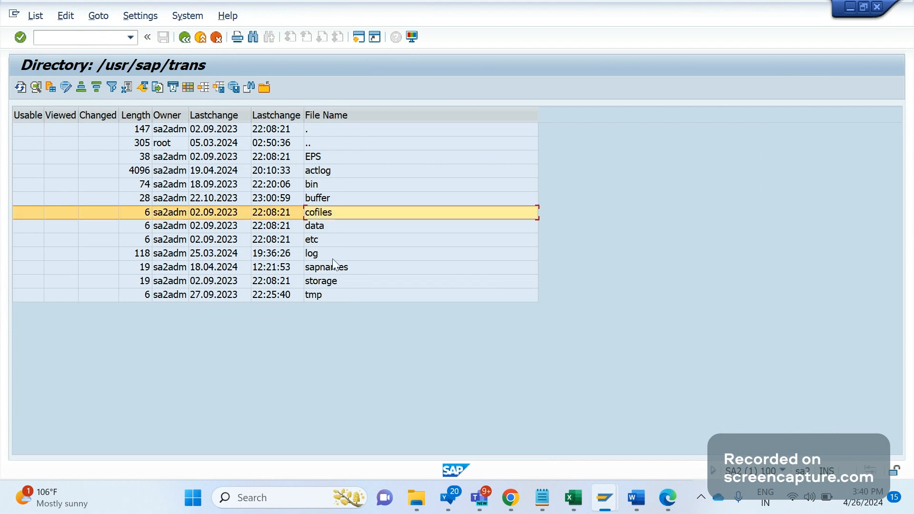
{"action": "left_click", "coordinate": [510, 280]}
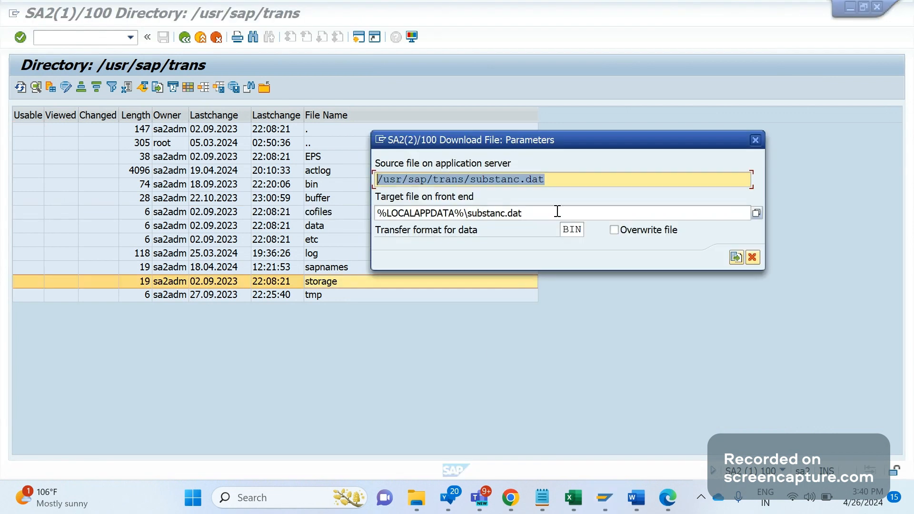
Set the source file on the application server to /usr/sap/trans/EPS.DAT in the Download File parameters
{"action": "left_click", "coordinate": [552, 182]}
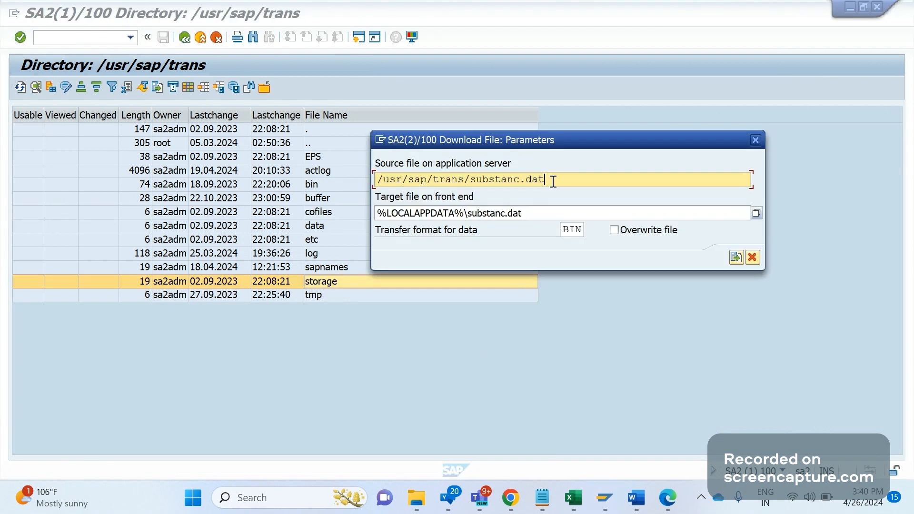
{"action": "key", "text": "BackSpace"}
{"action": "key", "text": "BackSpace"}
{"action": "key", "text": "BackSpace"}
{"action": "key", "text": "BackSpace"}
{"action": "key", "text": "BackSpace"}
{"action": "key", "text": "BackSpace"}
{"action": "key", "text": "BackSpace"}
{"action": "key", "text": "BackSpace"}
{"action": "key", "text": "BackSpace"}
{"action": "key", "text": "BackSpace"}
{"action": "key", "text": "BackSpace"}
{"action": "key", "text": "BackSpace"}
{"action": "type", "text": "EPS.DAT"}
Set the target file on the front end to substanc.dat in the Desktop folder
{"action": "left_click", "coordinate": [437, 213]}
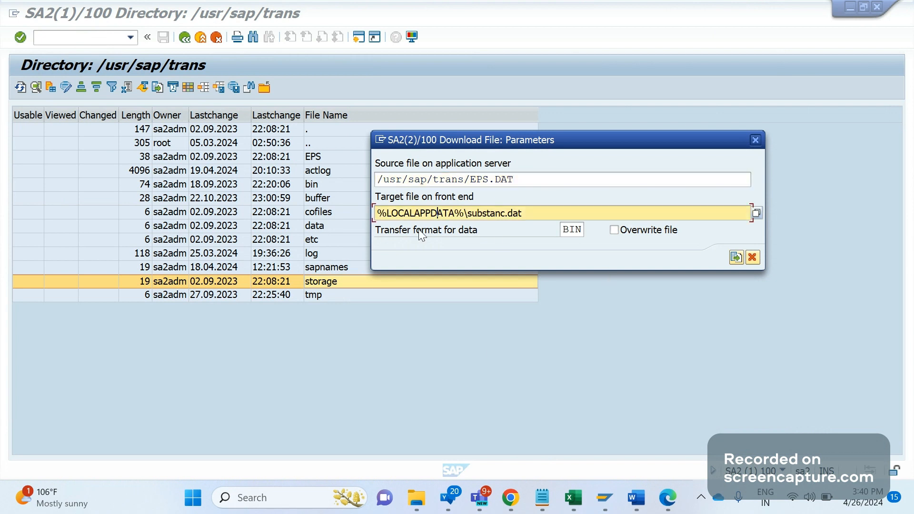
{"action": "left_click", "coordinate": [756, 213]}
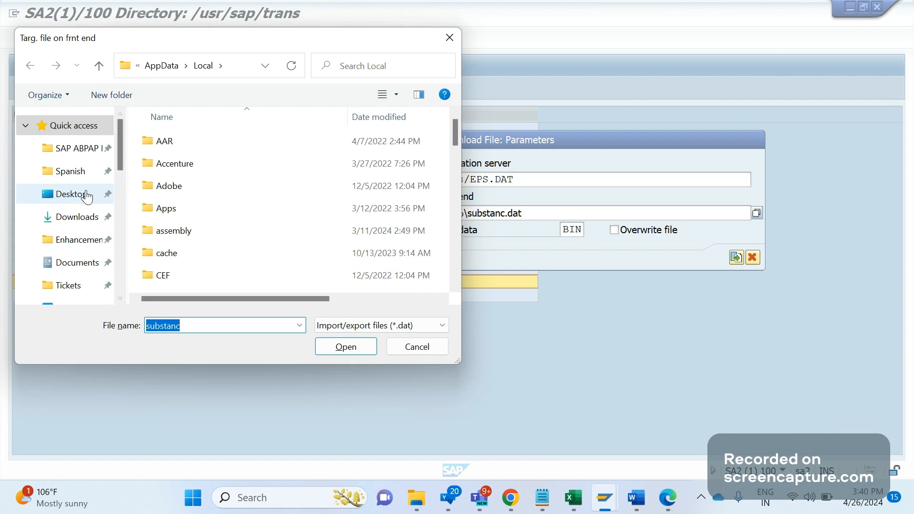
{"action": "left_click", "coordinate": [87, 195]}
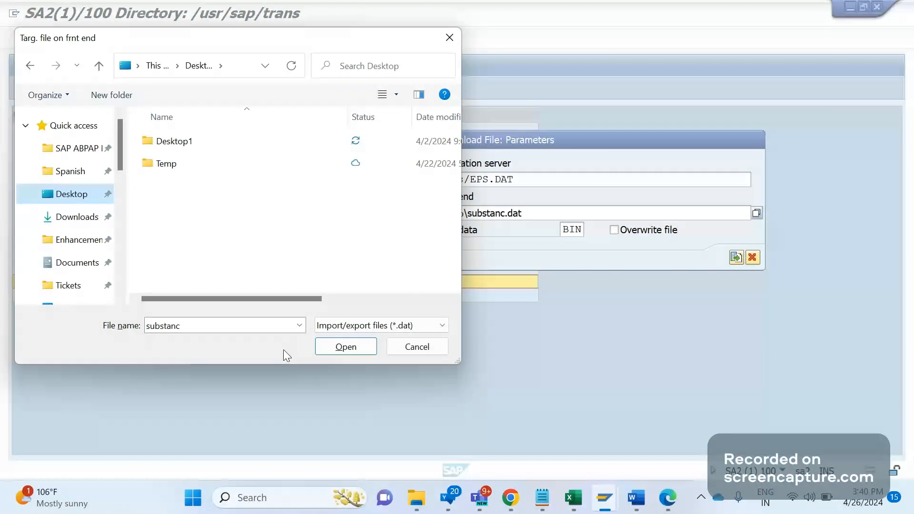
{"action": "left_click", "coordinate": [325, 351]}
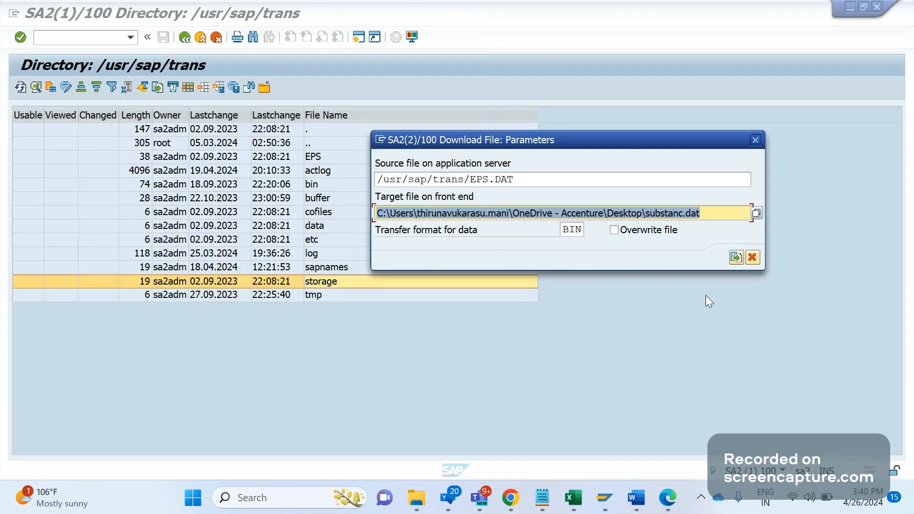
Try to download the file to the desktop, dismiss the information message and leave the Download File dialog
{"action": "left_click", "coordinate": [735, 257]}
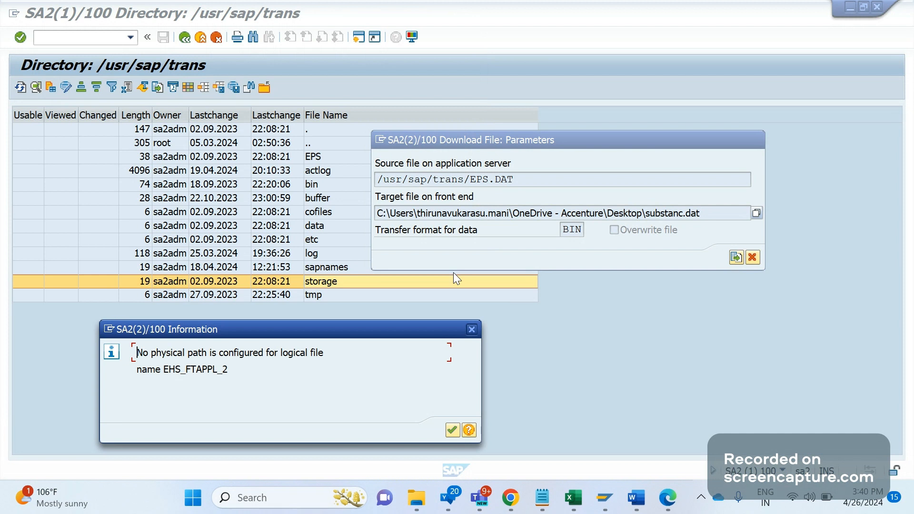
{"action": "left_click", "coordinate": [471, 329]}
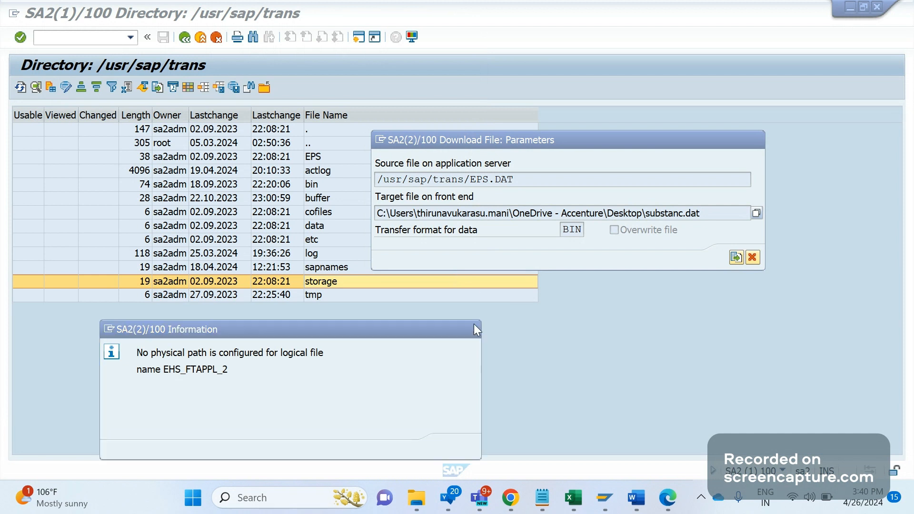
{"action": "key", "text": "Return"}
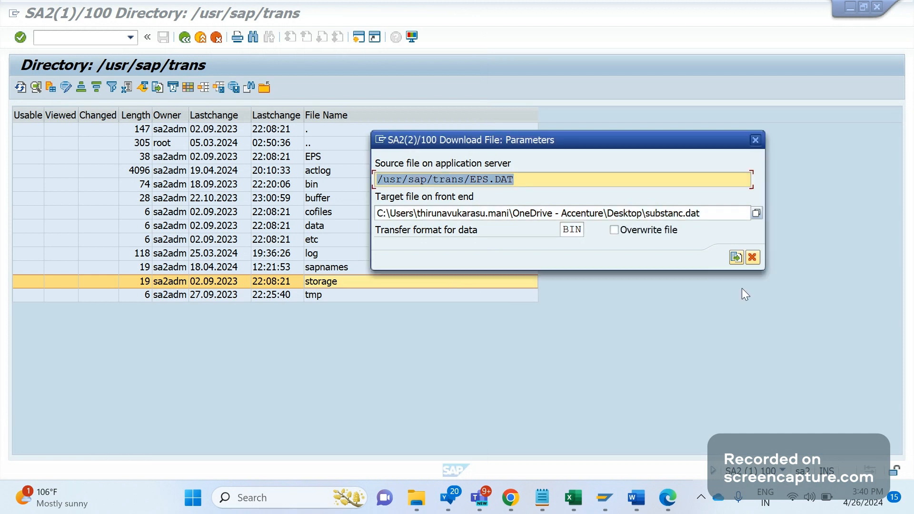
{"action": "key", "text": "Escape"}
Switch to Document1 in Word and write the bullet "To upload the data into AL11 directory, we should use the tcode CG3Z"
{"action": "mouse_move", "coordinate": [637, 493]}
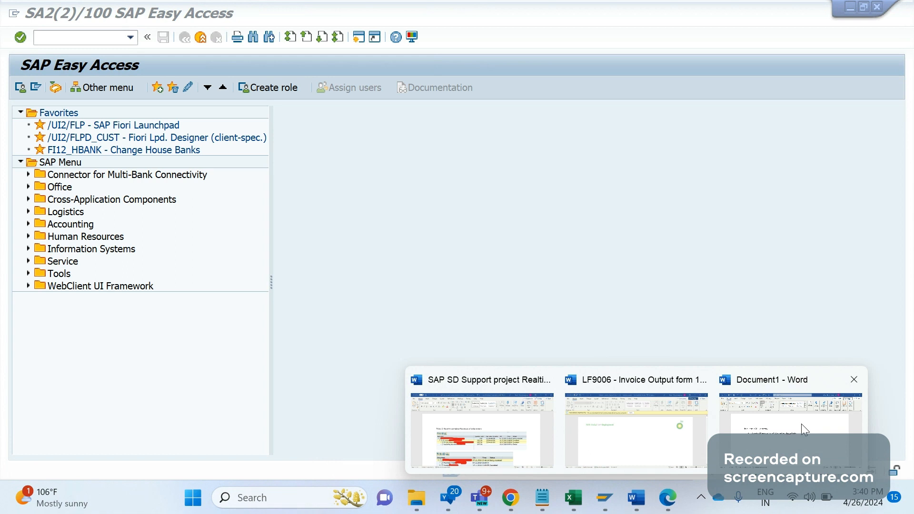
{"action": "left_click", "coordinate": [801, 423]}
{"action": "type", "text": "To upload the data into"}
{"action": "type", "text": "AL11 "}
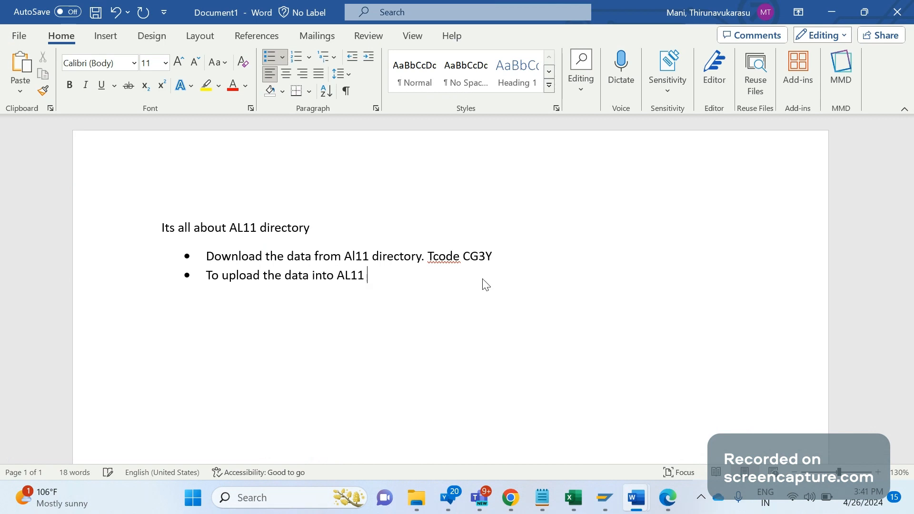
{"action": "type", "text": "directory, we should use the"}
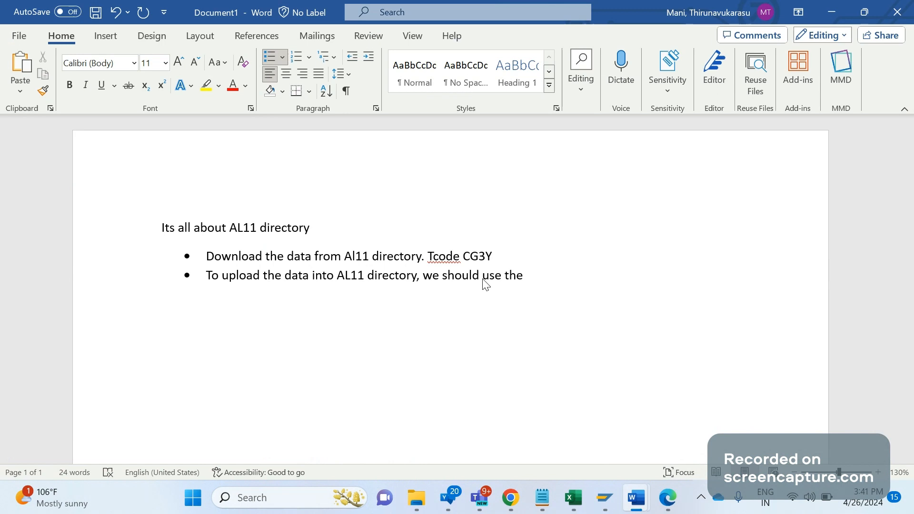
{"action": "type", "text": " tcode CG3"}
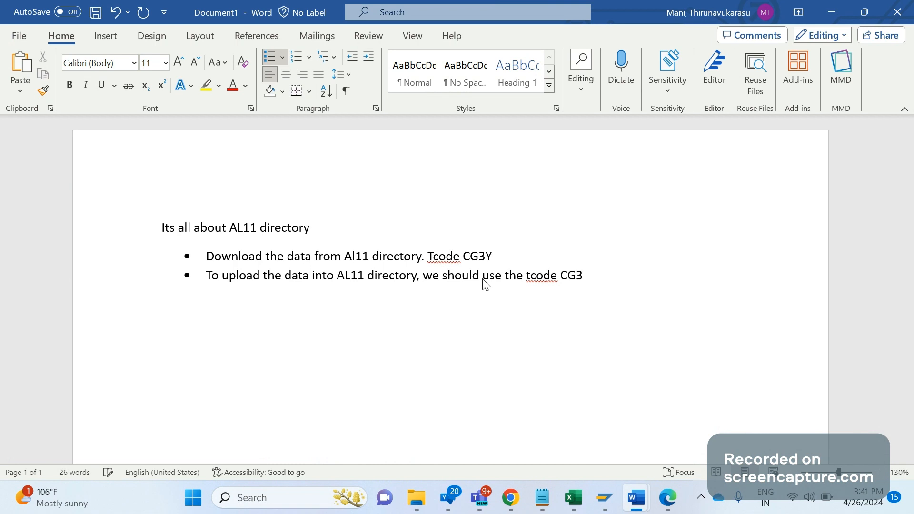
{"action": "type", "text": "Z"}
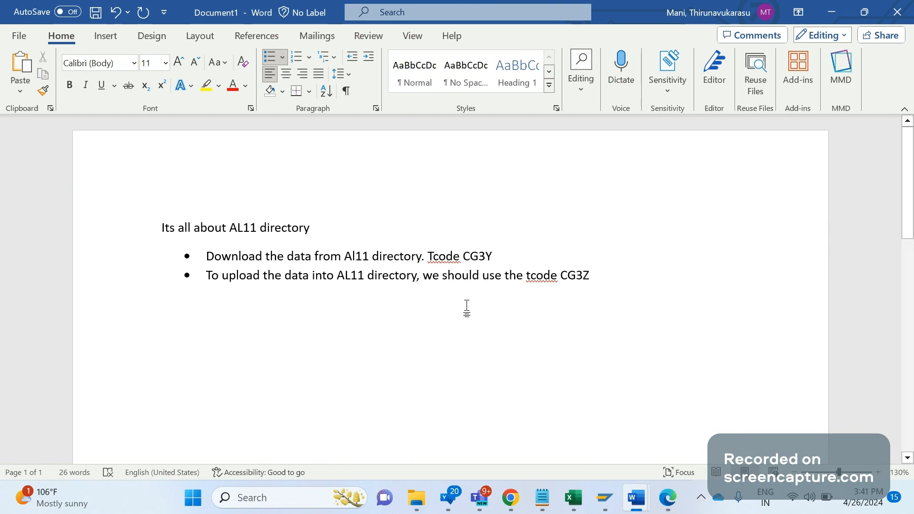
Switch to the second SA2 SAP session, run transaction CG3Z and reposition its Upload File dialog toward the middle
{"action": "key", "text": "alt+Tab"}
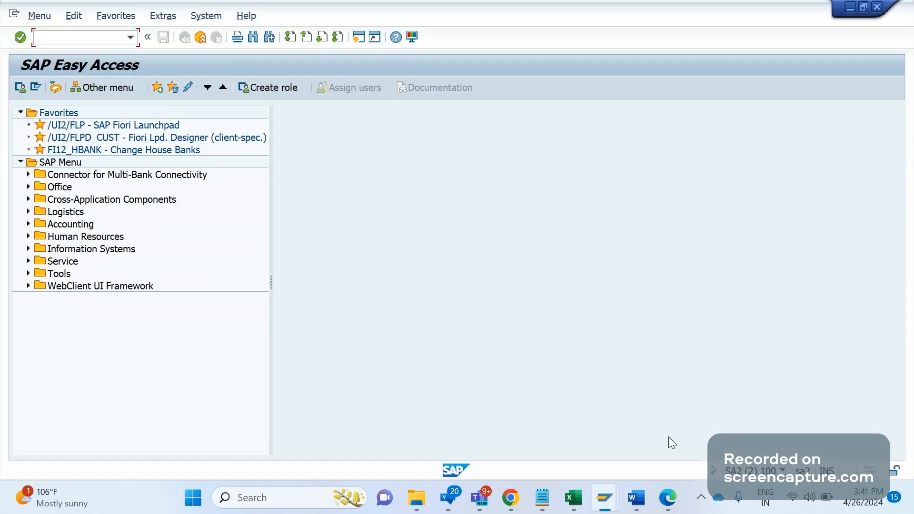
{"action": "mouse_move", "coordinate": [610, 505]}
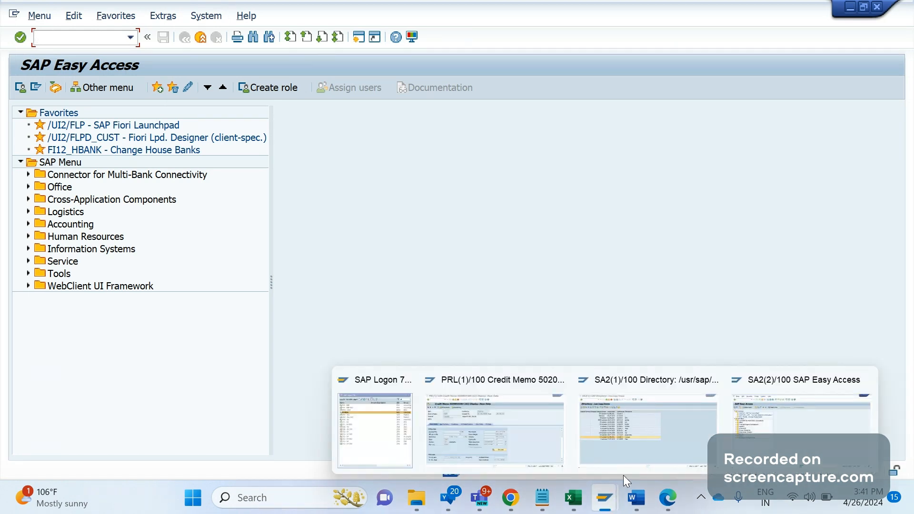
{"action": "left_click", "coordinate": [764, 415]}
{"action": "type", "text": "CG"}
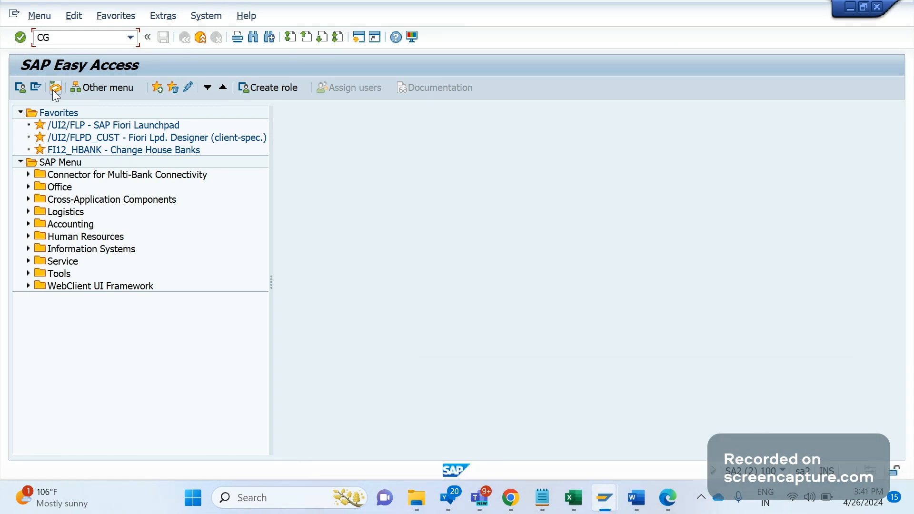
{"action": "type", "text": "3"}
{"action": "key", "text": "Return"}
{"action": "left_click_drag", "start_coordinate": [191, 166], "coordinate": [391, 151]}
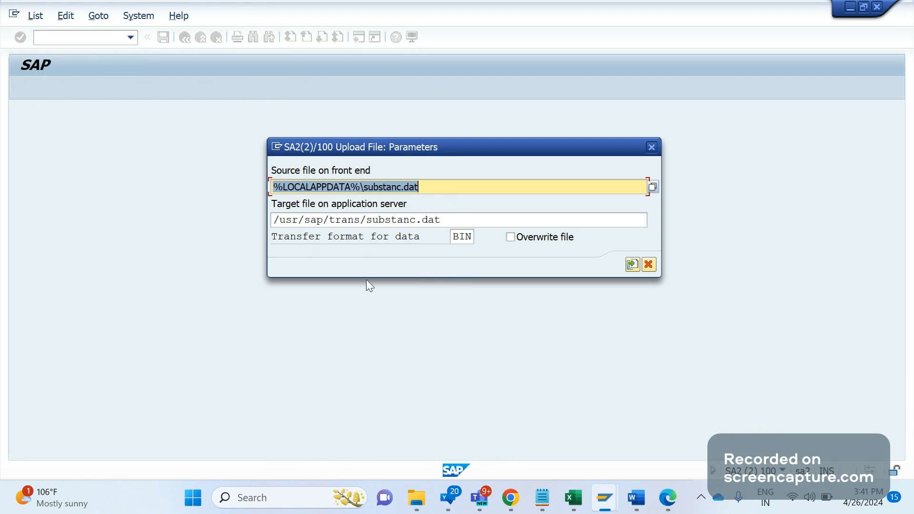
Examine the front-end source file and application server target file fields of the Upload File dialog, and cancel it
{"action": "left_click", "coordinate": [438, 186]}
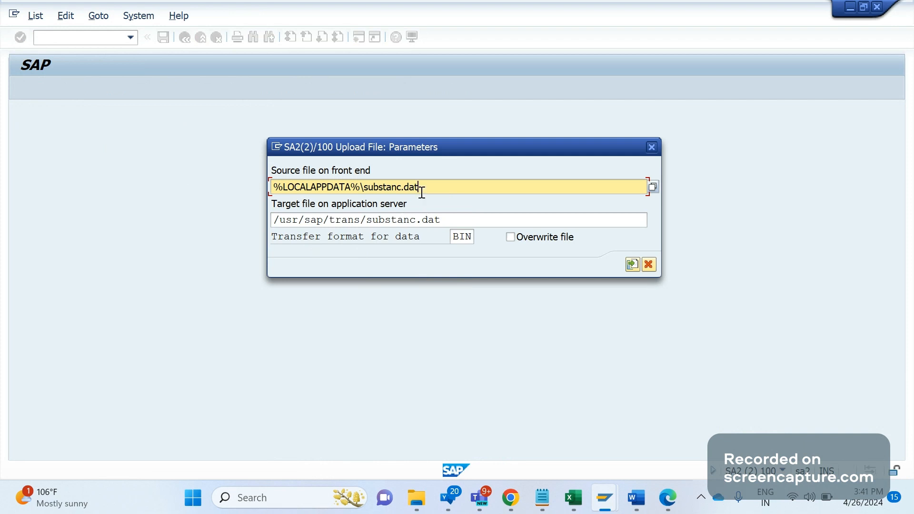
{"action": "left_click_drag", "start_coordinate": [438, 188], "coordinate": [65, 186]}
{"action": "left_click_drag", "start_coordinate": [453, 221], "coordinate": [232, 297]}
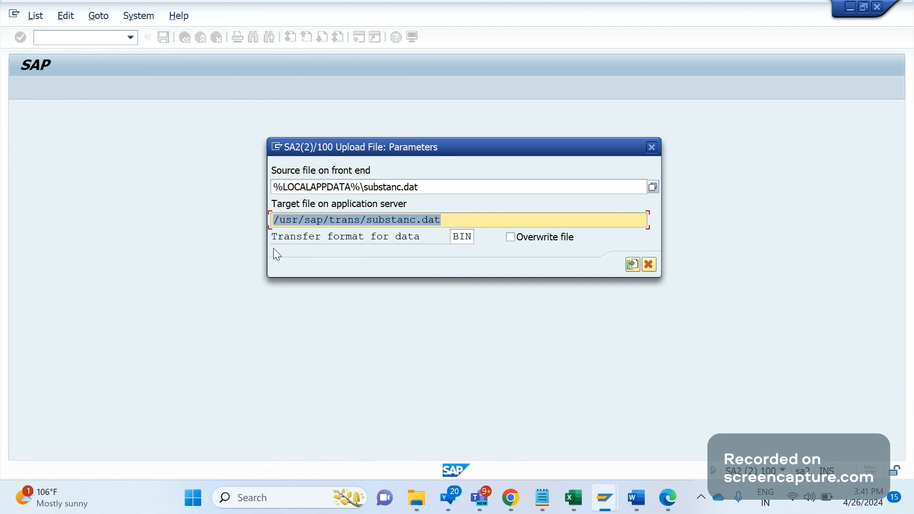
{"action": "left_click", "coordinate": [303, 206]}
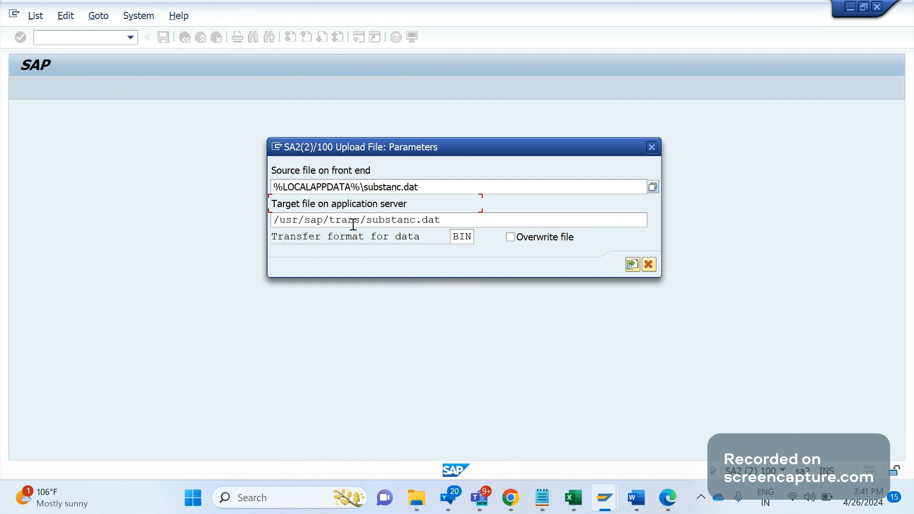
{"action": "left_click_drag", "start_coordinate": [447, 222], "coordinate": [182, 219]}
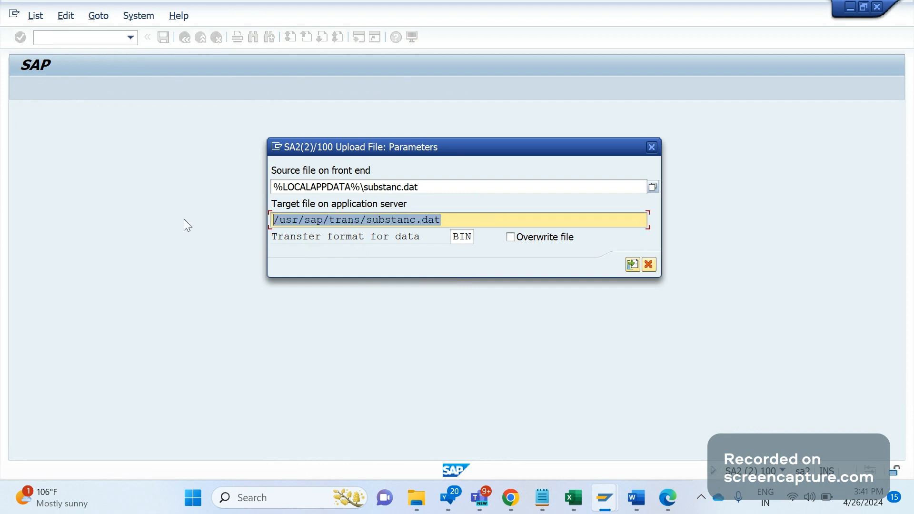
{"action": "left_click", "coordinate": [649, 265]}
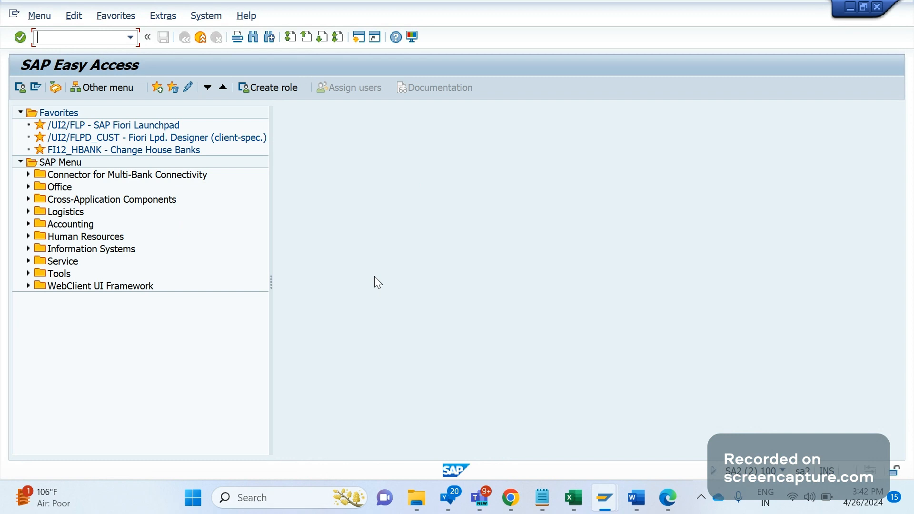
Switch to Document1 in Word and add the bullet "To delete any file from AL11 directory, we should use FM"
{"action": "left_click", "coordinate": [636, 498]}
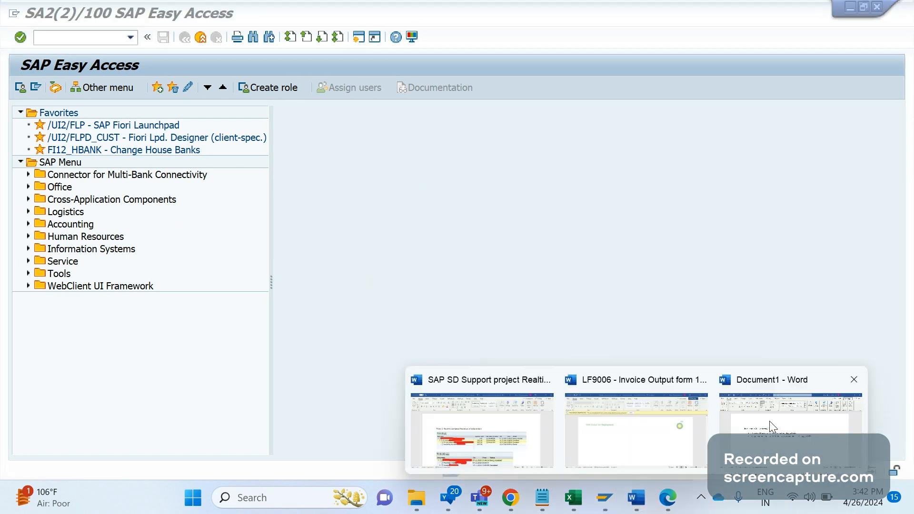
{"action": "left_click", "coordinate": [769, 421]}
{"action": "key", "text": "Return"}
{"action": "type", "text": "t"}
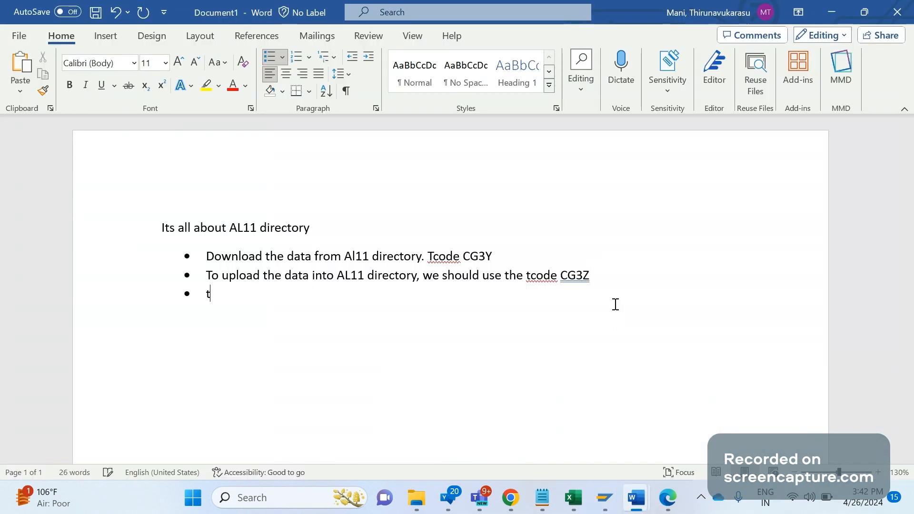
{"action": "type", "text": "o delete any file"}
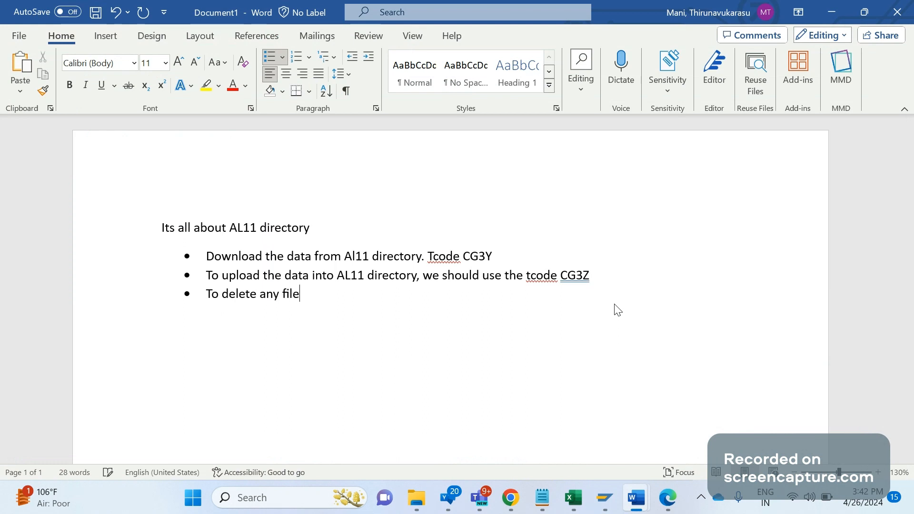
{"action": "type", "text": " from AL11 direc"}
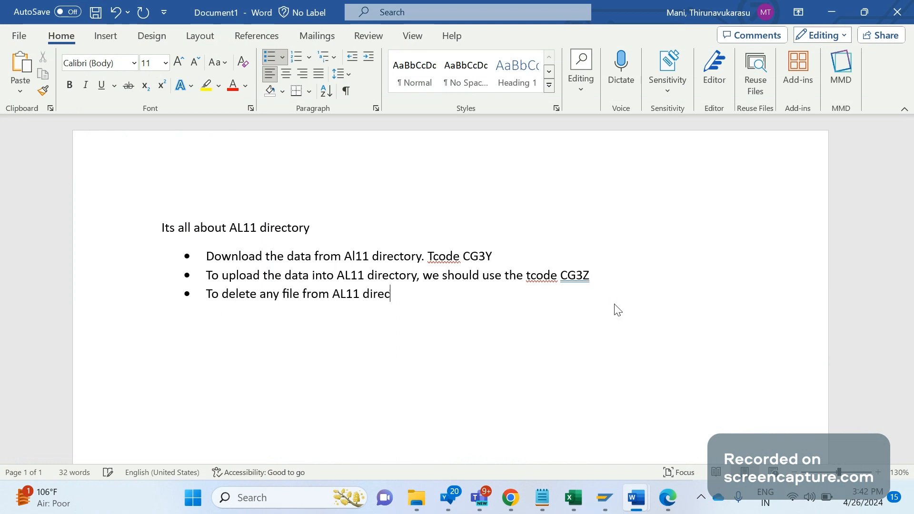
{"action": "type", "text": "tory"}
{"action": "key", "text": "BackSpace"}
{"action": "type", "text": ", we"}
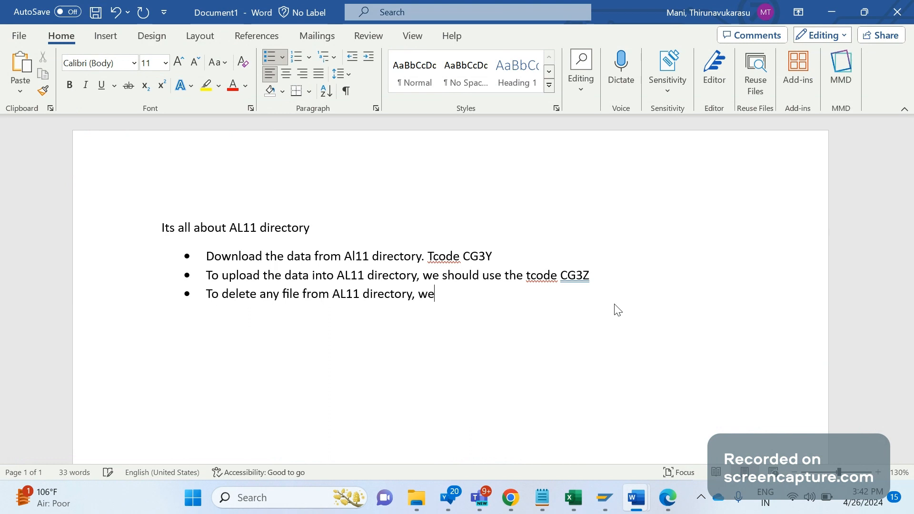
{"action": "type", "text": " should use FM"}
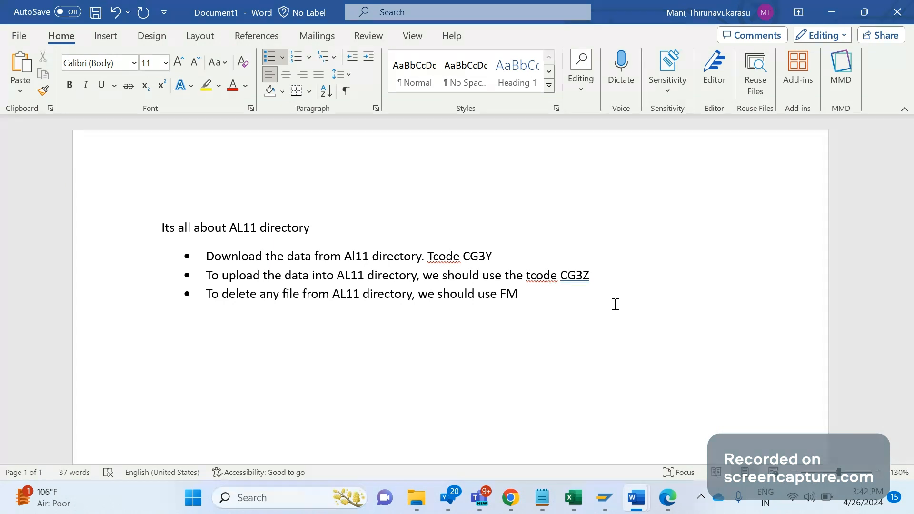
Complete the deletion bullet with the quoted function module name "EPS_DELETE_FILE", and copy that name without its quotes
{"action": "type", "text": "EP"}
{"action": "key", "text": "BackSpace"}
{"action": "key", "text": "BackSpace"}
{"action": "type", "text": "\"EP"}
{"action": "type", "text": "S_D"}
{"action": "type", "text": "ELETE"}
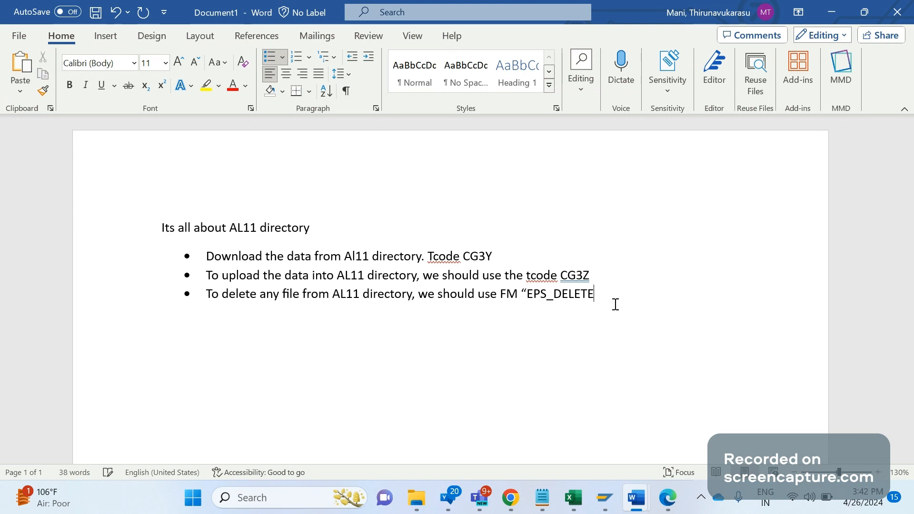
{"action": "type", "text": "_FILE"}
{"action": "double_click", "coordinate": [615, 305]}
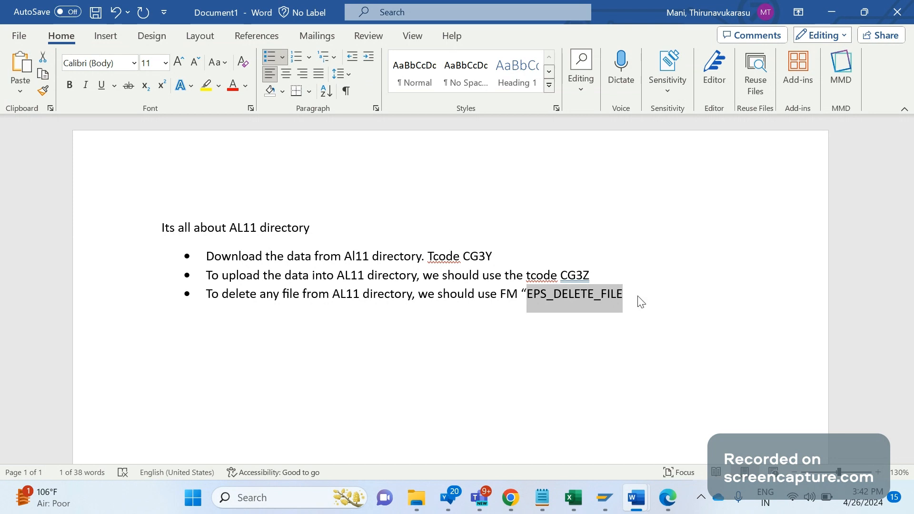
{"action": "key", "text": "ctrl+c"}
{"action": "left_click", "coordinate": [623, 294]}
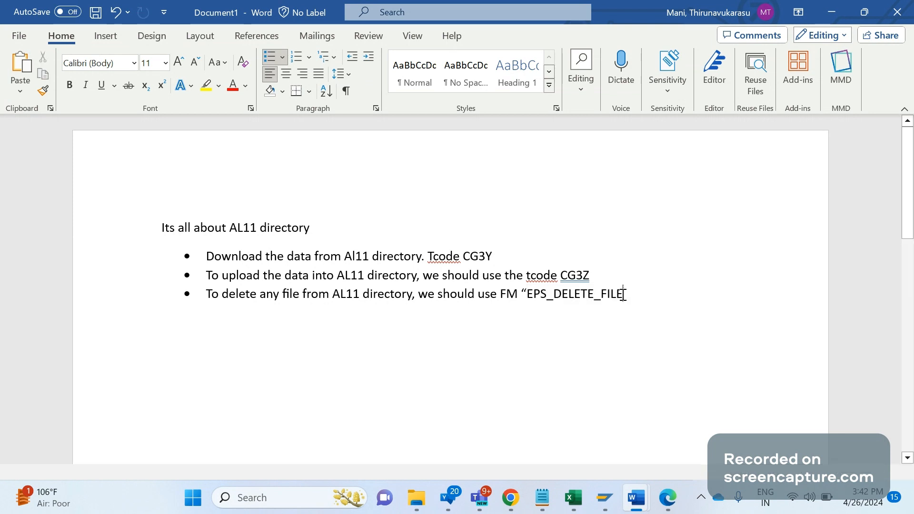
{"action": "type", "text": "\""}
{"action": "mouse_move", "coordinate": [605, 497]}
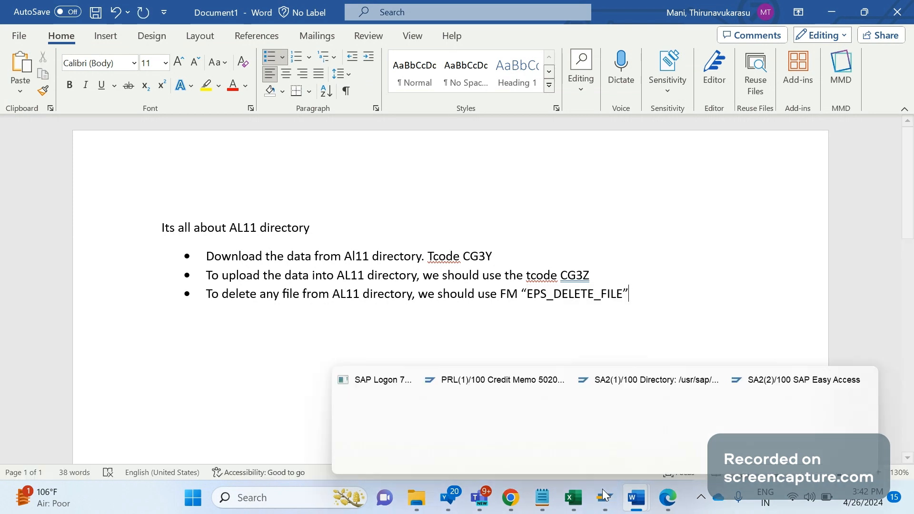
Switch to the second SA2 SAP session
{"action": "left_click", "coordinate": [772, 424]}
{"action": "type", "text": "SM"}
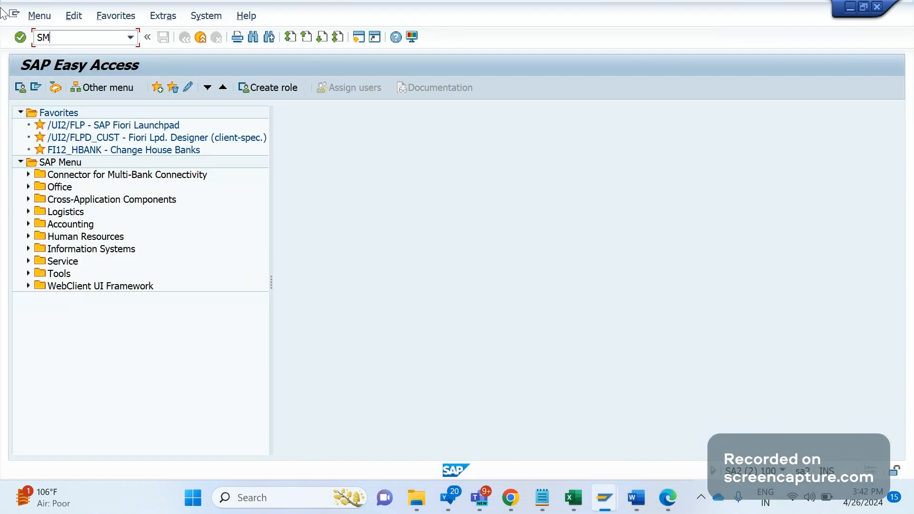
{"action": "type", "text": "37"}
{"action": "key", "text": "Return"}
{"action": "left_click", "coordinate": [75, 37]}
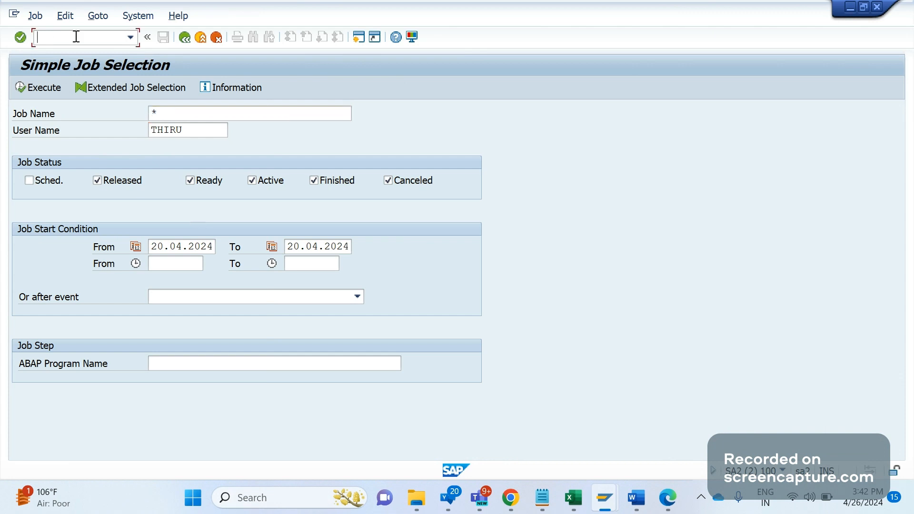
{"action": "type", "text": "/SNE37"}
{"action": "key", "text": "Return"}
Run transaction SE37 and open the test screen of function module EPS_DELETE_FILE
{"action": "left_click", "coordinate": [76, 37]}
{"action": "type", "text": "/NSE3"}
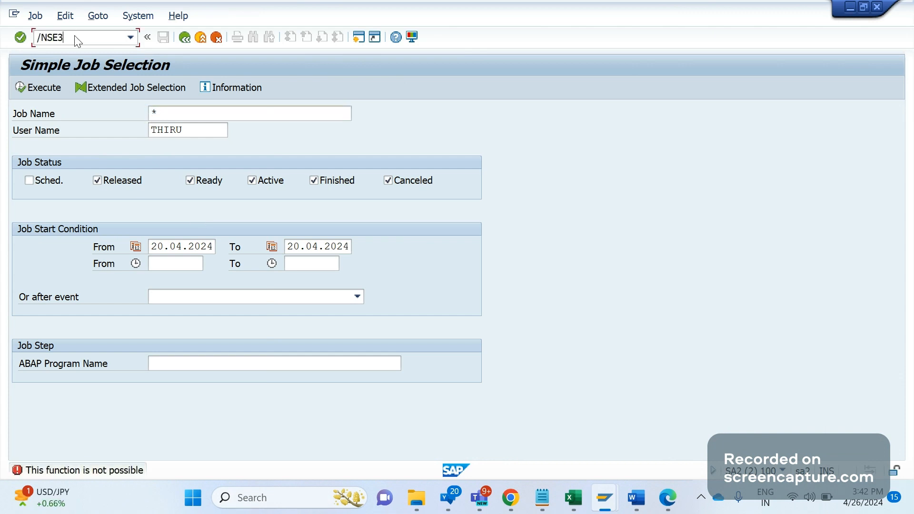
{"action": "type", "text": "7"}
{"action": "key", "text": "Return"}
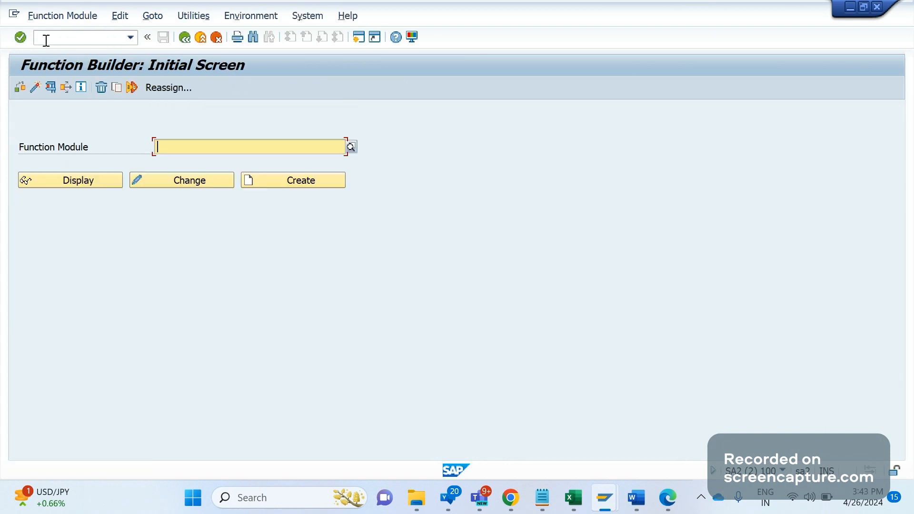
{"action": "type", "text": "EPS_DELETE_FILE"}
{"action": "key", "text": "F8"}
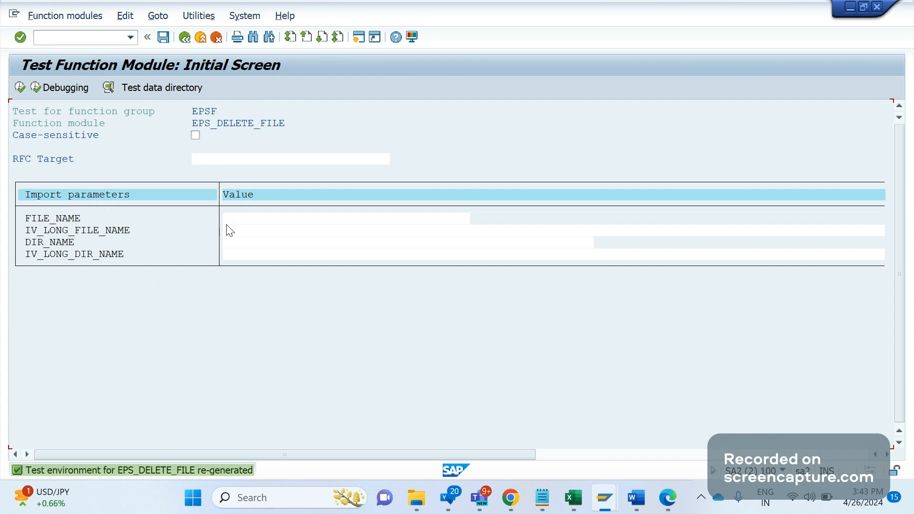
Compare the DIR_NAME and FILE_NAME import parameters with the /usr/sap/trans directory listing in the first SA2 session
{"action": "left_click", "coordinate": [605, 497]}
{"action": "left_click", "coordinate": [621, 425]}
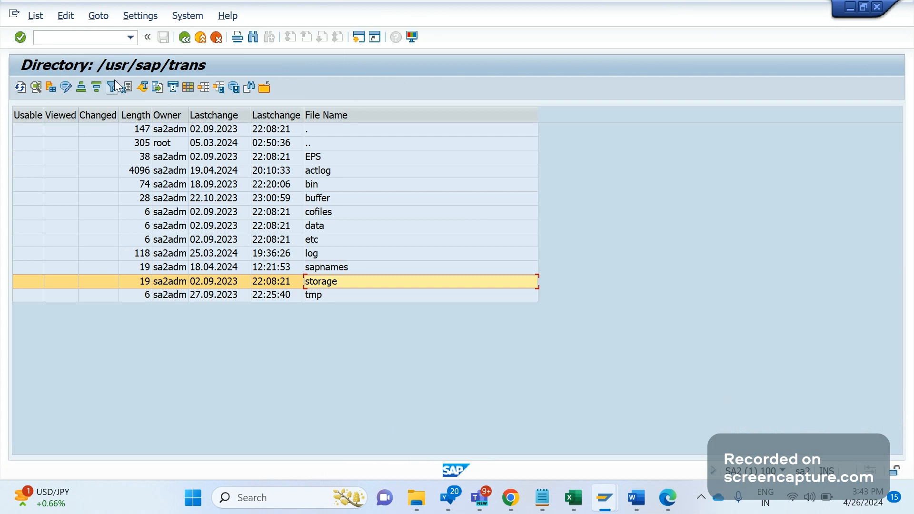
{"action": "key", "text": "alt+Tab"}
{"action": "left_click", "coordinate": [232, 243]}
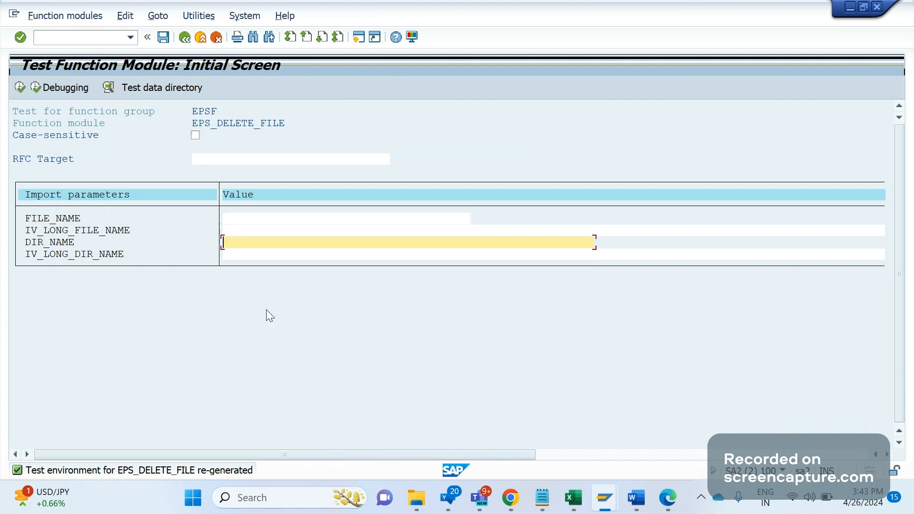
{"action": "left_click", "coordinate": [255, 218]}
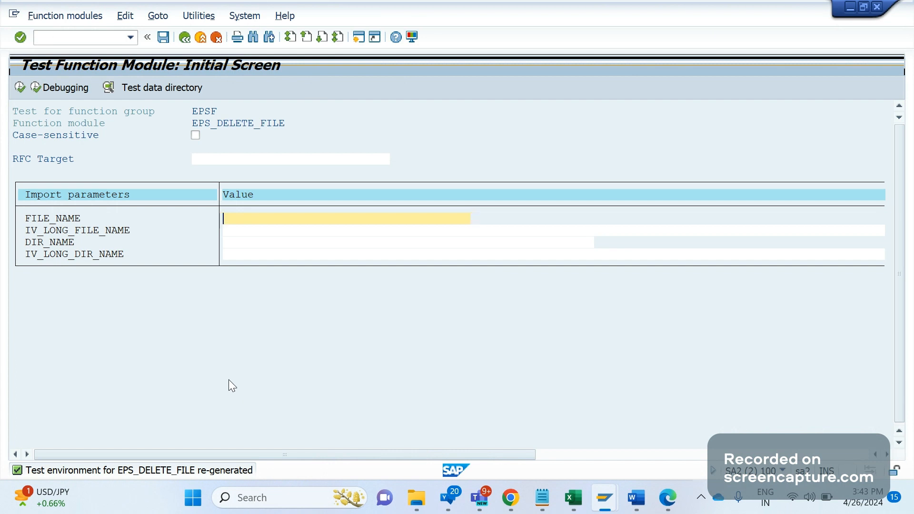
{"action": "key", "text": "alt+Tab"}
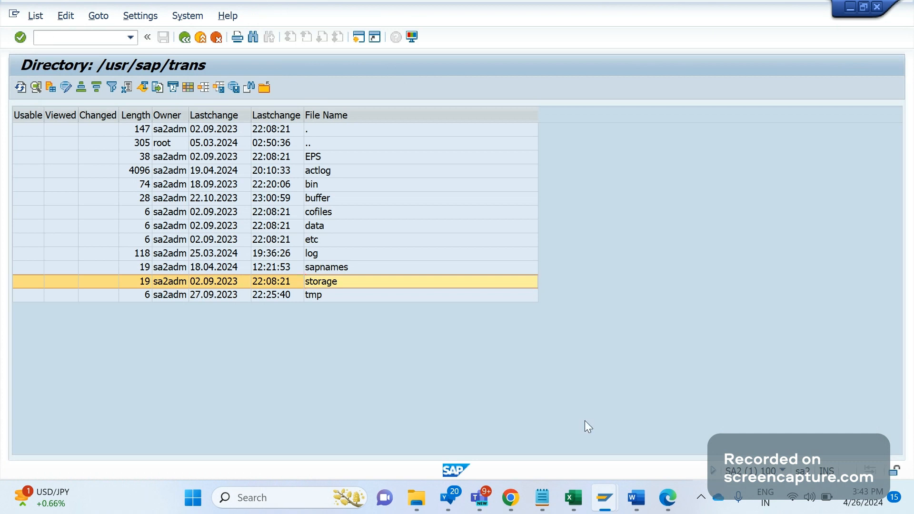
{"action": "key", "text": "alt+Tab"}
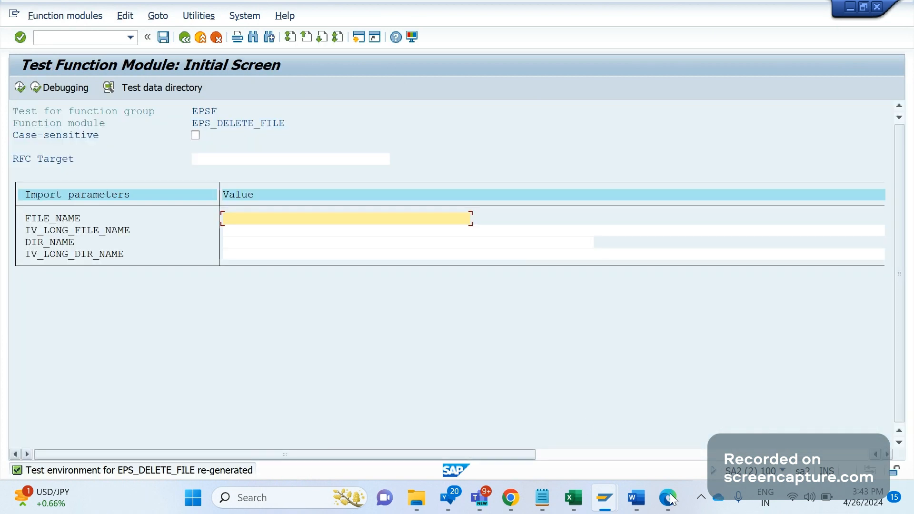
Switch to Document1 in Word and add the bullet "To transfer the data from application server to presentation server vice versa"
{"action": "left_click", "coordinate": [636, 498]}
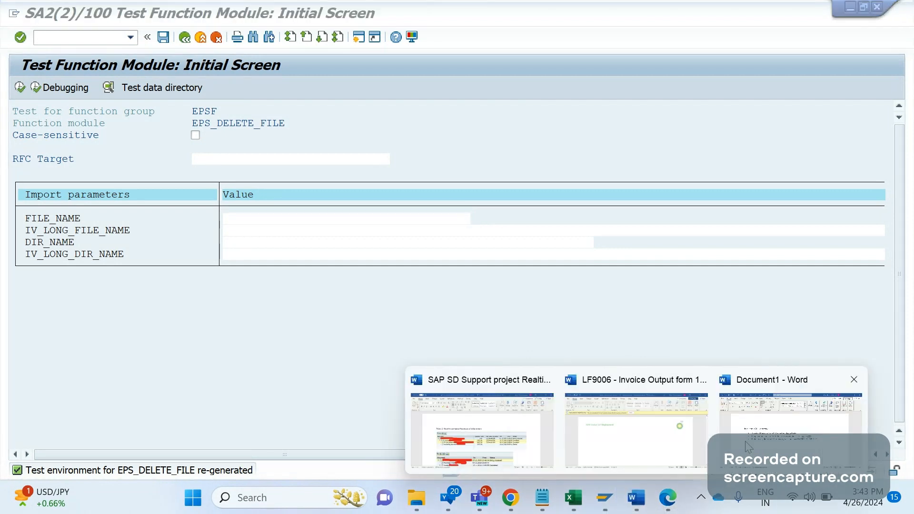
{"action": "left_click", "coordinate": [716, 464]}
{"action": "key", "text": "Return"}
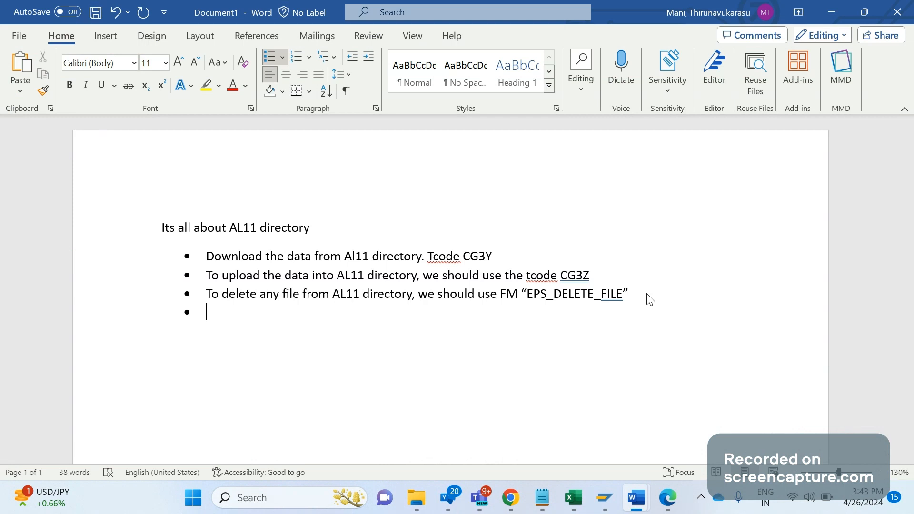
{"action": "type", "text": "tO transfer the data fro"}
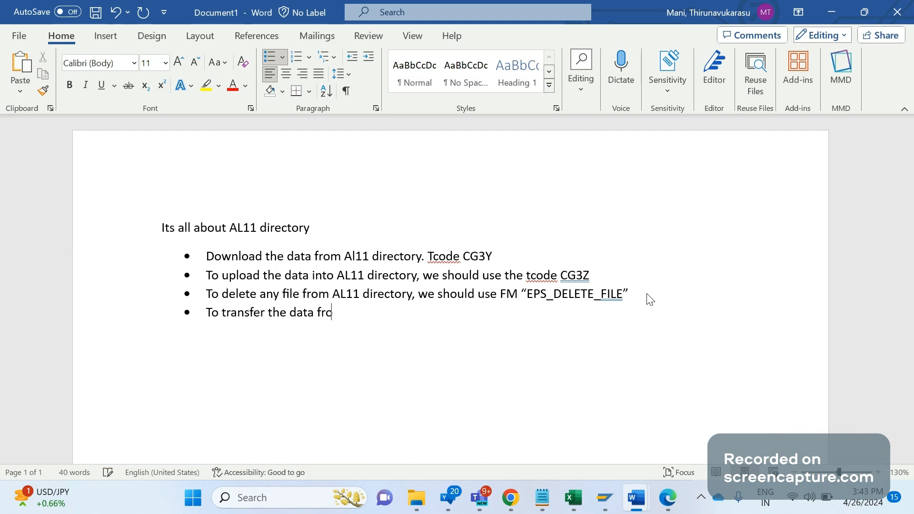
{"action": "type", "text": "m application server to "}
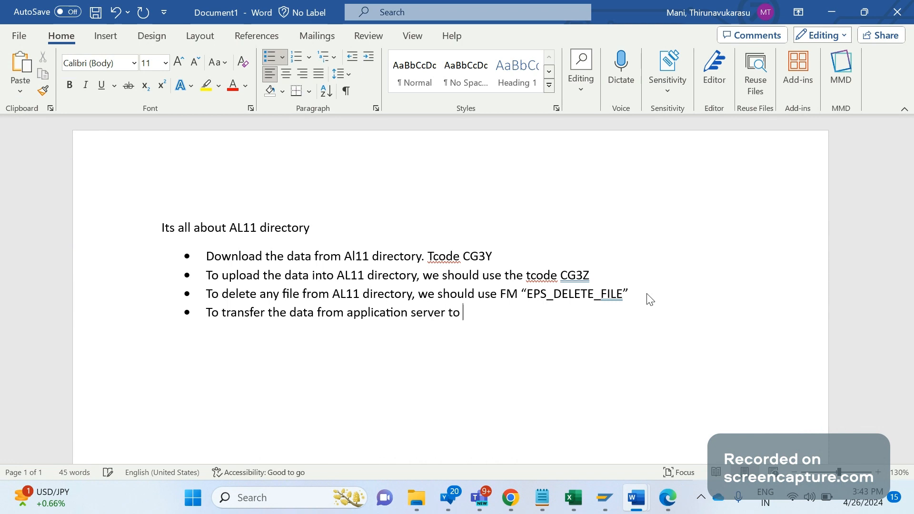
{"action": "type", "text": "presentation server vice versa"}
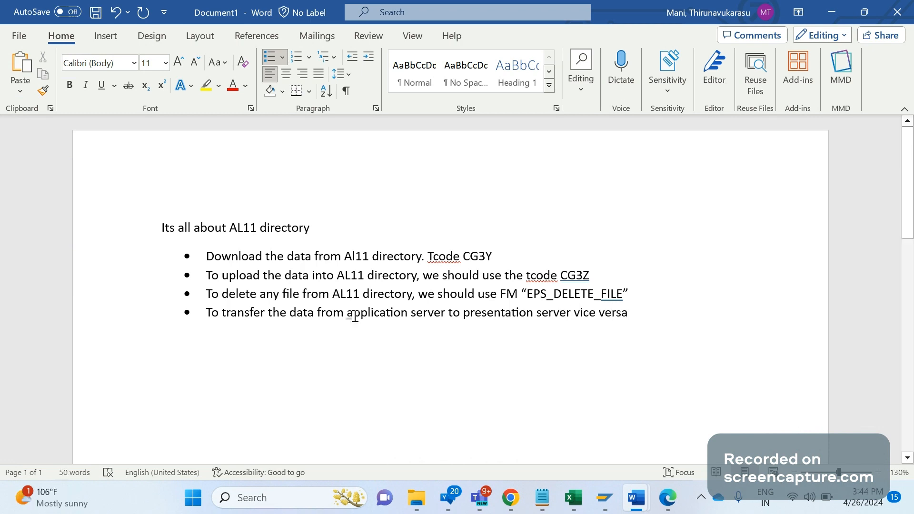
Complete the transfer bullet with ", the report CACS_FILE_COPY" and copy that report name
{"action": "left_click", "coordinate": [475, 317]}
{"action": "left_click", "coordinate": [419, 311]}
{"action": "left_click", "coordinate": [641, 309]}
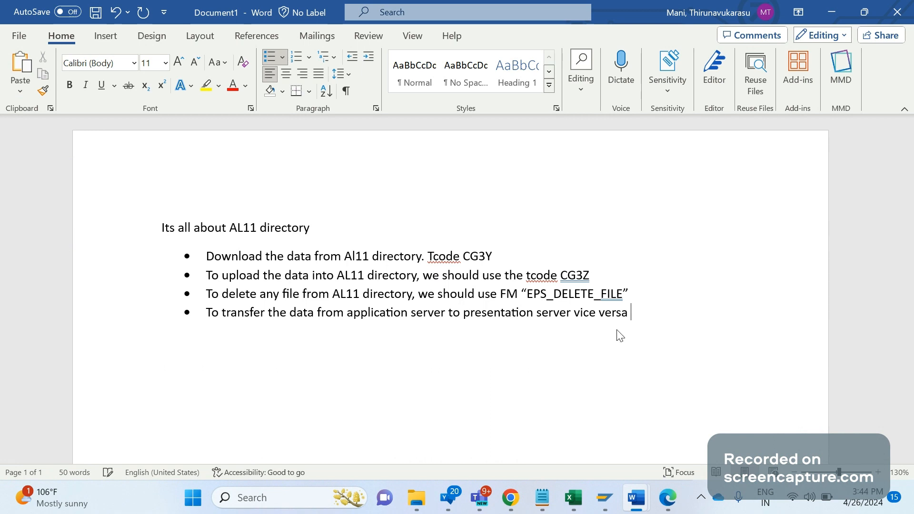
{"action": "type", "text": ", the report CACS_F"}
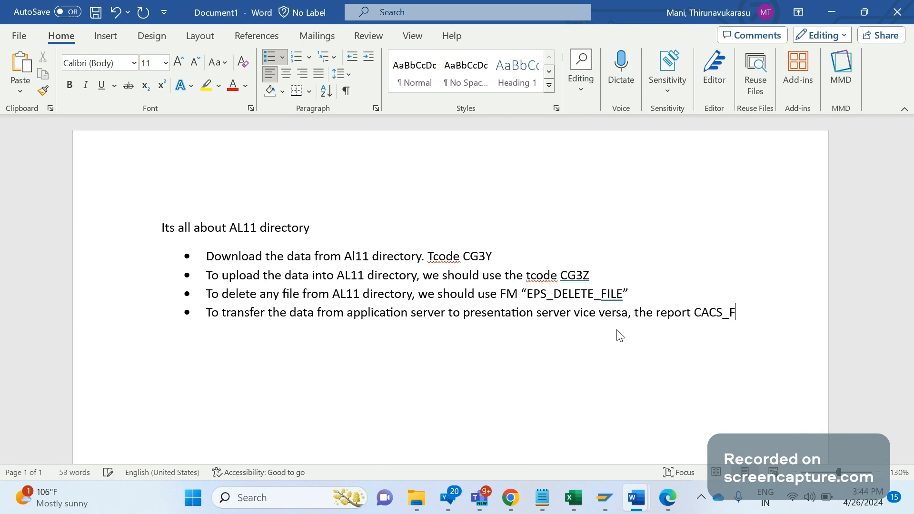
{"action": "type", "text": "ILE_COPY"}
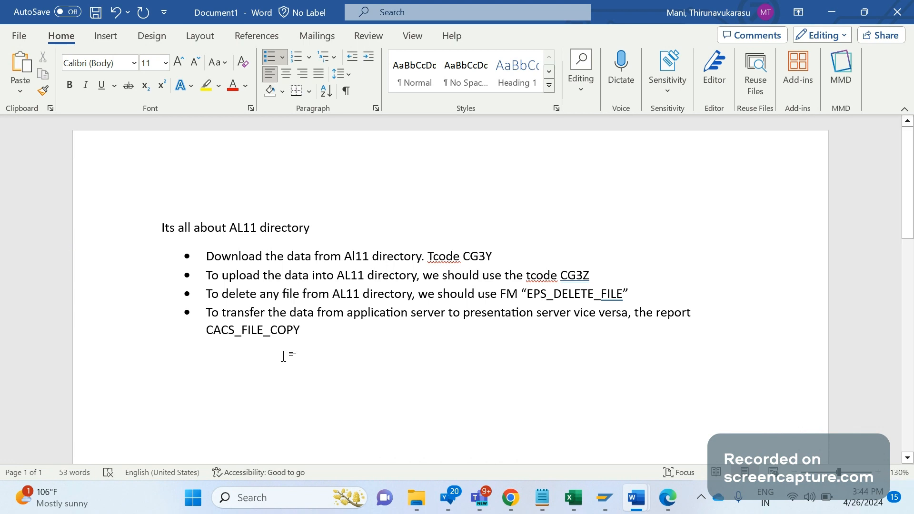
{"action": "left_click_drag", "start_coordinate": [283, 356], "coordinate": [206, 329]}
Switch to the second SA2 SAP session, run transaction SE38 and execute the program CACS_FILE_COPY
{"action": "mouse_move", "coordinate": [604, 497]}
{"action": "left_click", "coordinate": [761, 418]}
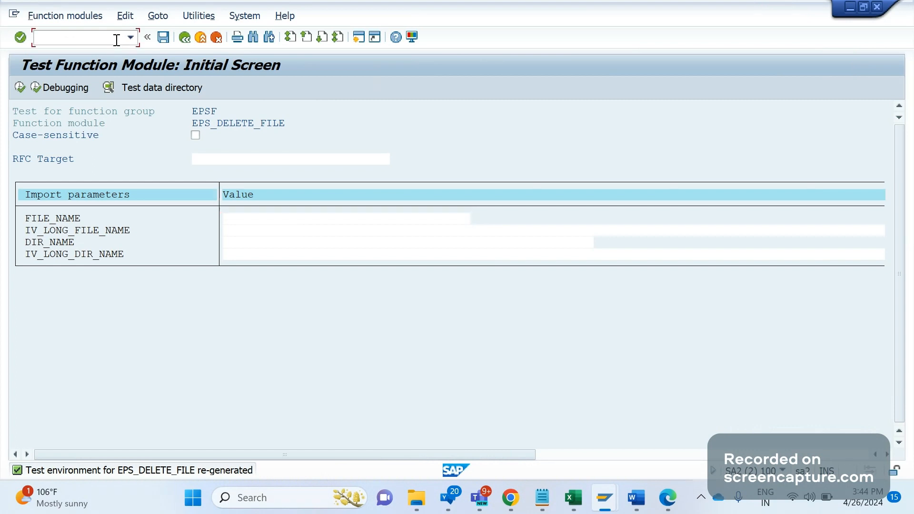
{"action": "left_click", "coordinate": [116, 40]}
{"action": "type", "text": "/NSE38"}
{"action": "key", "text": "Return"}
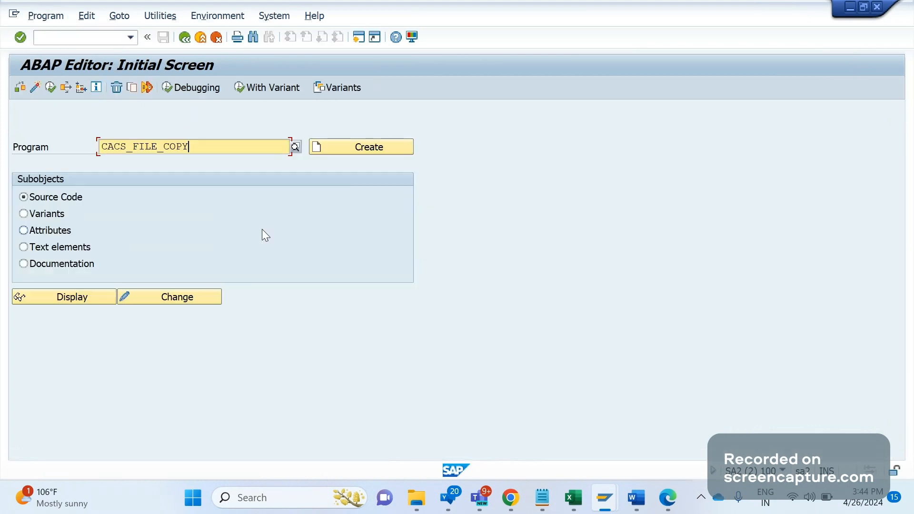
{"action": "left_click", "coordinate": [50, 87]}
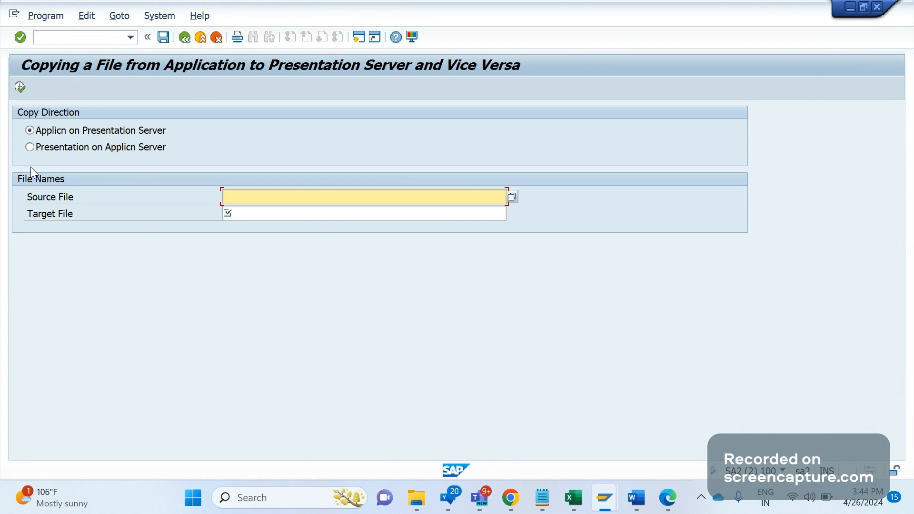
Examine the source and target file fields for both copy directions, ending with Presentation on Applicn Server selected
{"action": "left_click", "coordinate": [51, 136]}
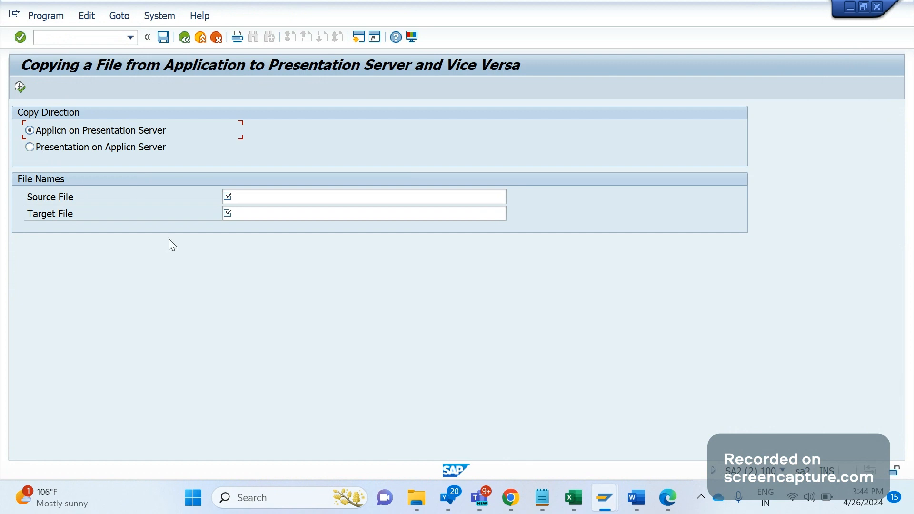
{"action": "left_click", "coordinate": [274, 199]}
{"action": "left_click", "coordinate": [262, 209]}
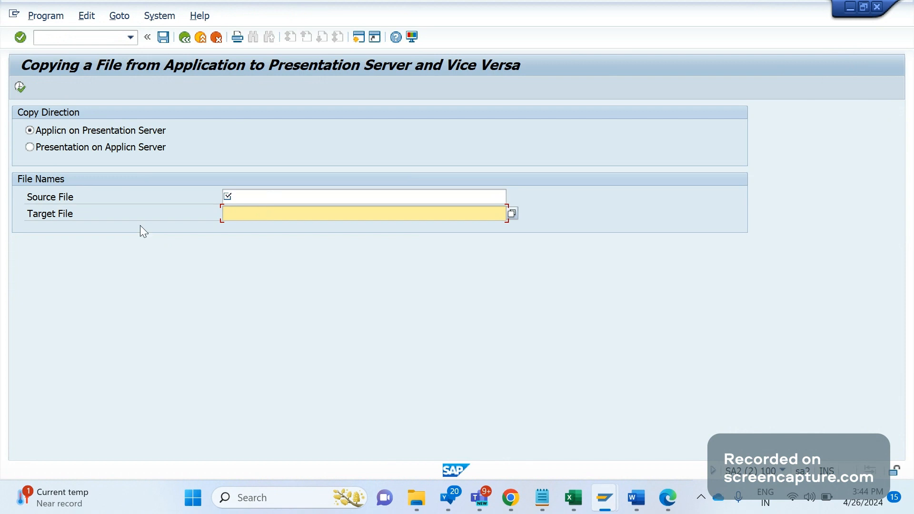
{"action": "left_click", "coordinate": [30, 147]}
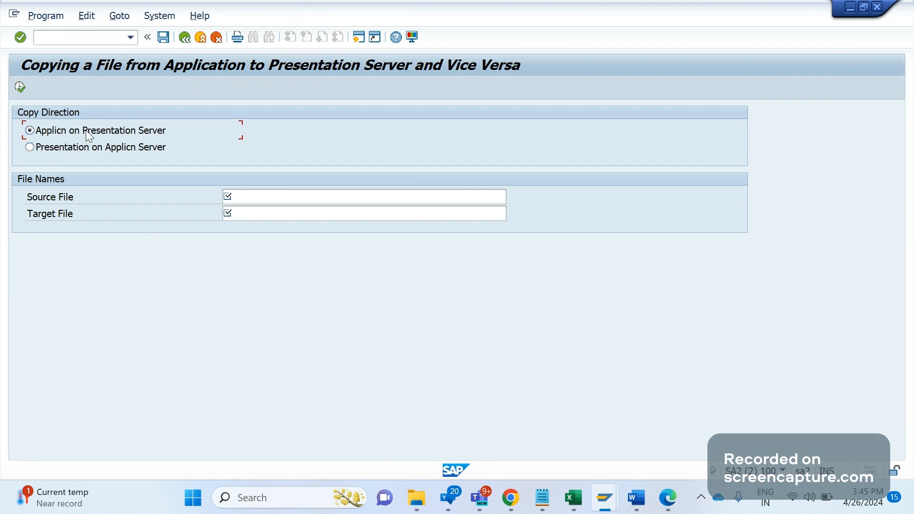
{"action": "left_click", "coordinate": [90, 147]}
{"action": "left_click", "coordinate": [37, 148]}
{"action": "key", "text": "Tab"}
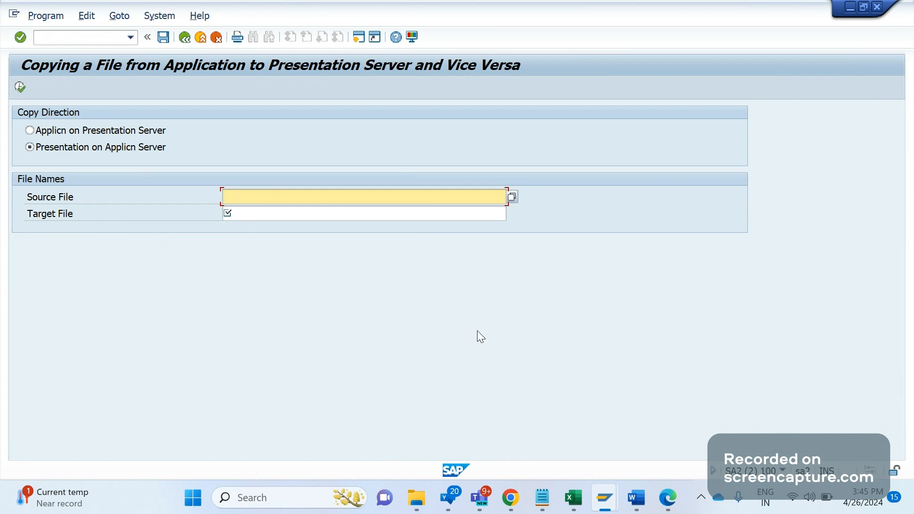
Switch to Document1 in Word and start a new empty bullet below the CACS_FILE_COPY entry
{"action": "left_click", "coordinate": [634, 494]}
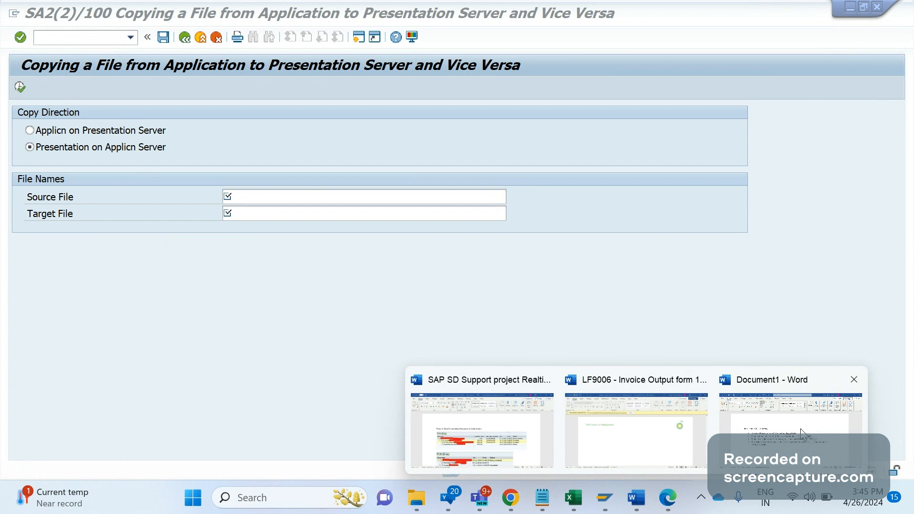
{"action": "left_click", "coordinate": [801, 431]}
{"action": "left_click", "coordinate": [312, 325]}
{"action": "key", "text": "Return"}
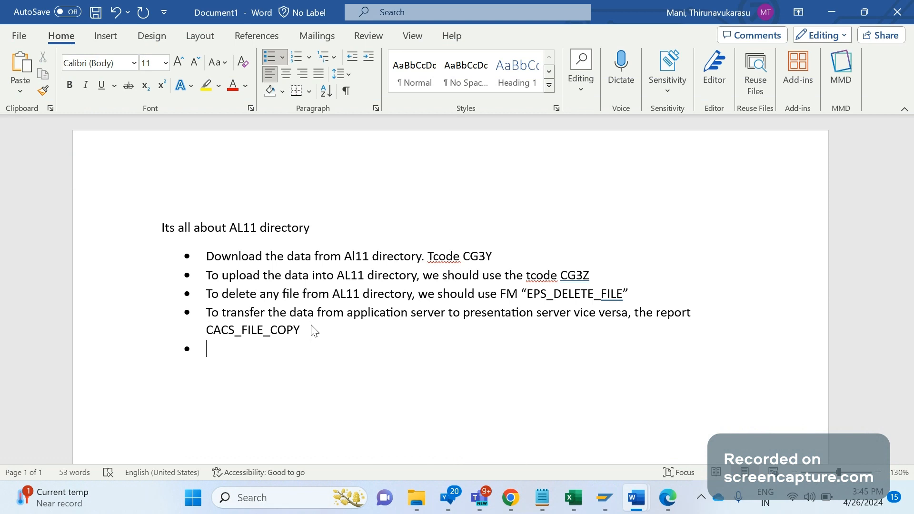
Switch to the first SA2 session, go back to the SAP Directories list and examine its directory parameters
{"action": "key", "text": "alt+Tab"}
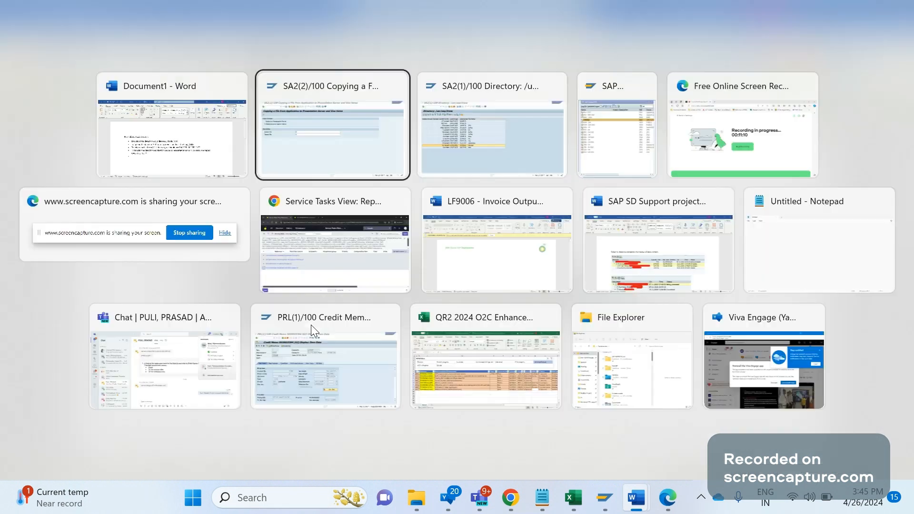
{"action": "key", "text": "alt+Tab"}
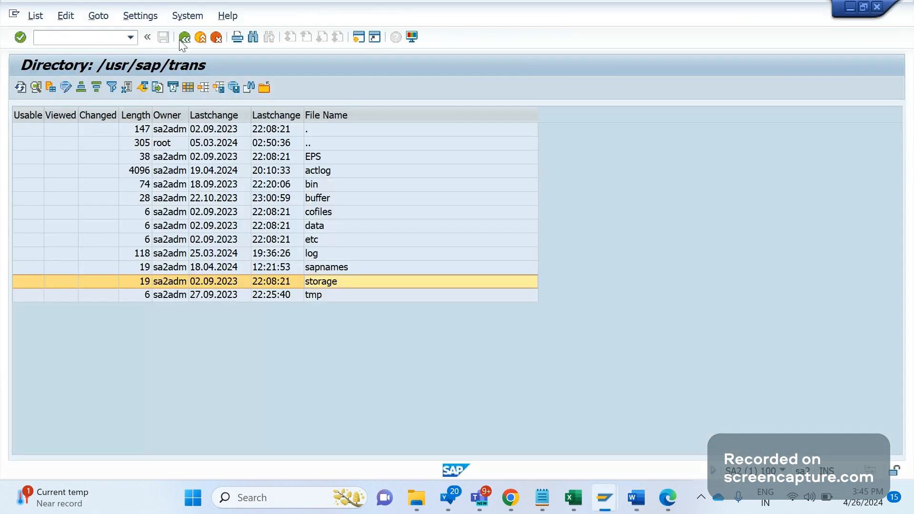
{"action": "left_click", "coordinate": [181, 40]}
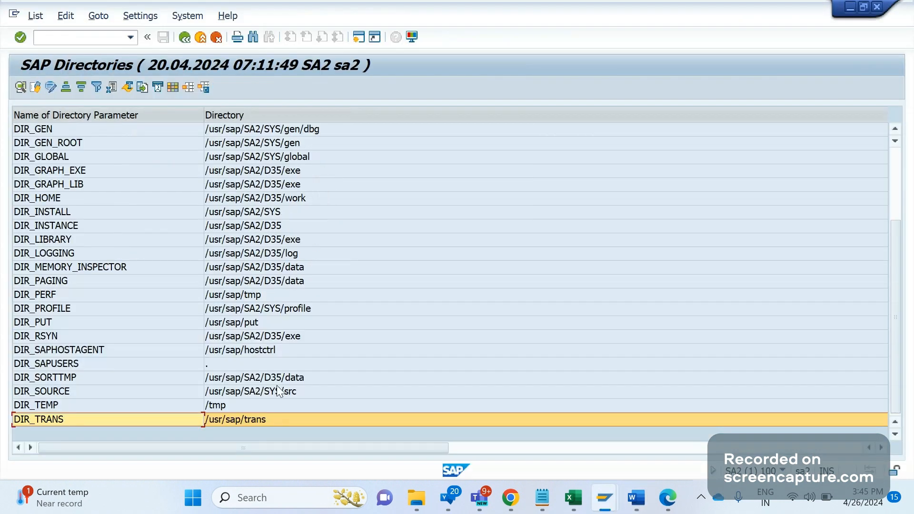
{"action": "scroll", "coordinate": [278, 390], "scroll_direction": "up", "scroll_amount": 3}
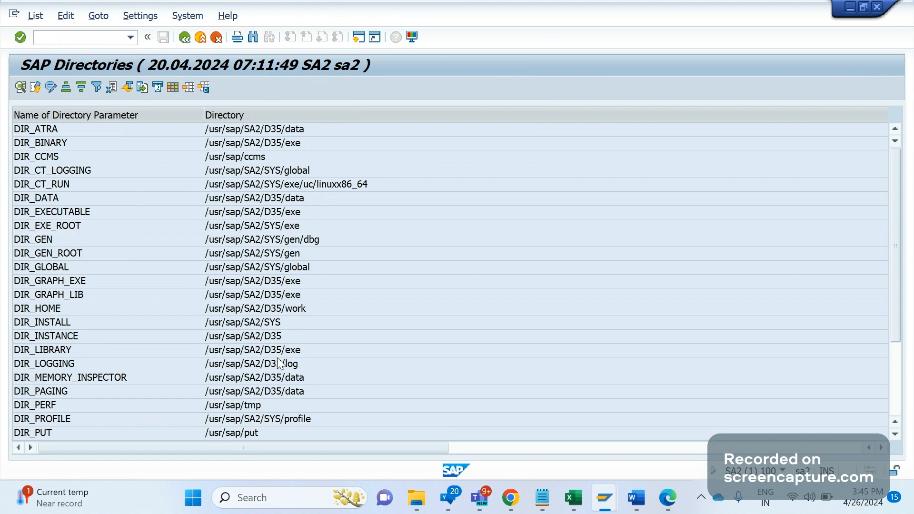
{"action": "scroll", "coordinate": [280, 363], "scroll_direction": "down", "scroll_amount": 3}
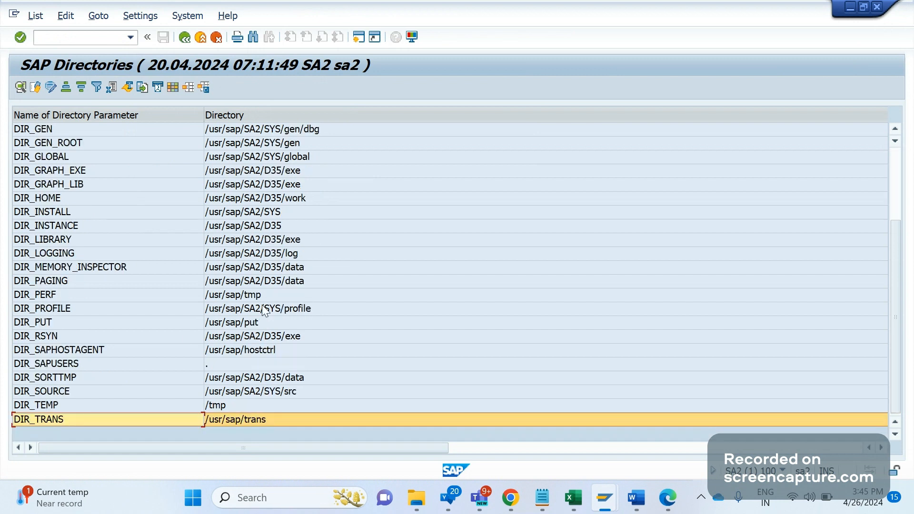
Switch to Document1 in Word and write "Custom directories can be access in the table" in the empty last bullet
{"action": "key", "text": "alt+Tab"}
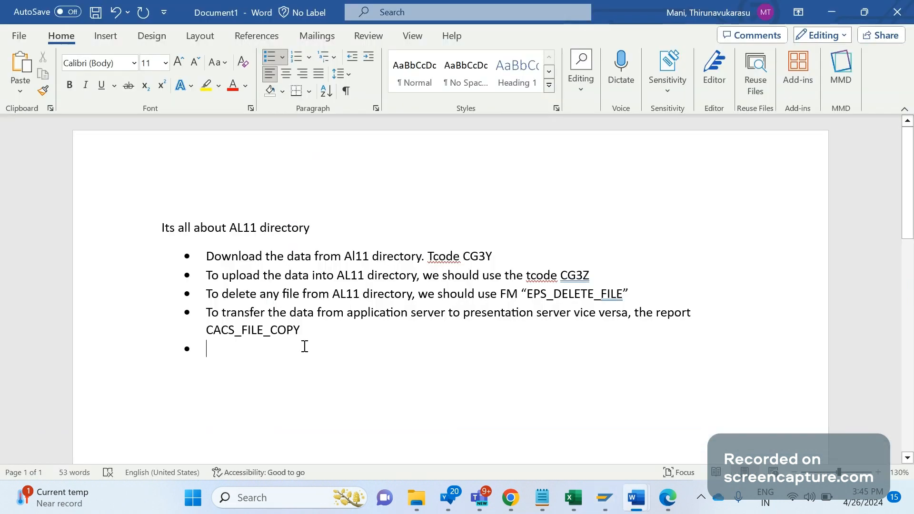
{"action": "type", "text": "Cius"}
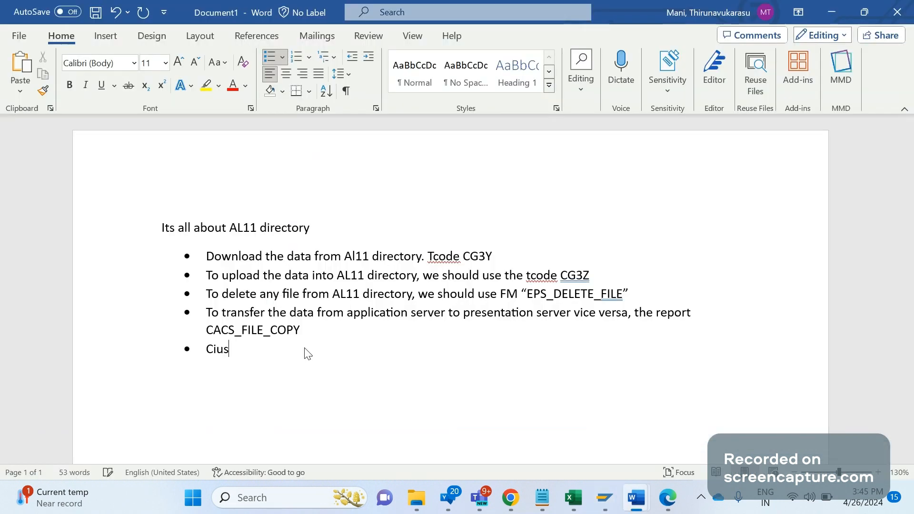
{"action": "key", "text": "BackSpace"}
{"action": "key", "text": "BackSpace"}
{"action": "key", "text": "BackSpace"}
{"action": "type", "text": "ustom"}
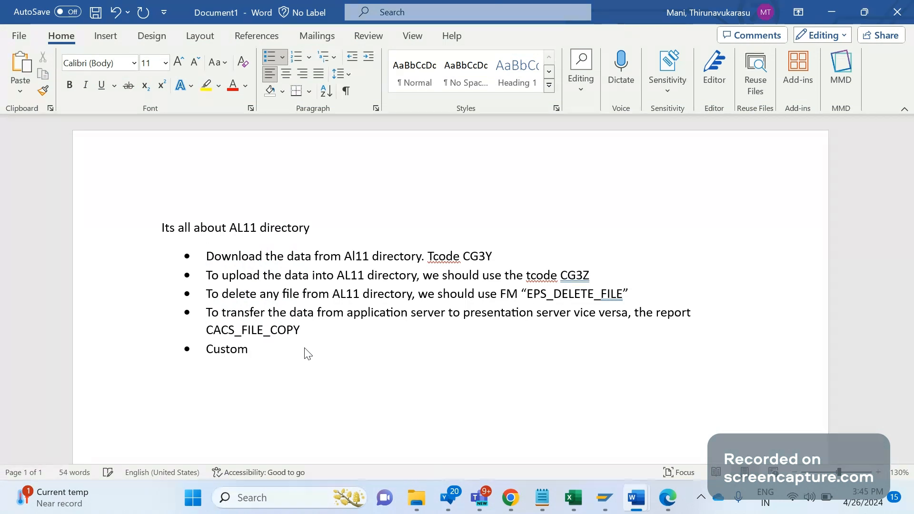
{"action": "type", "text": " directories "}
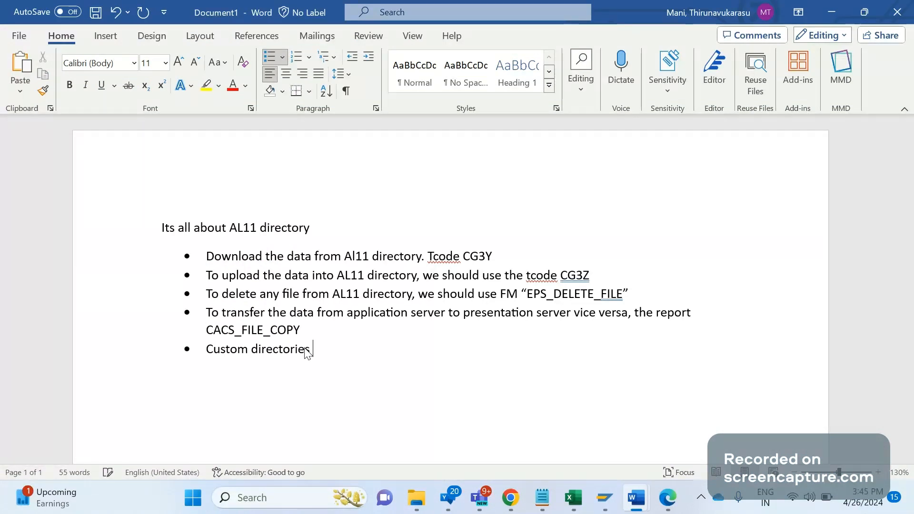
{"action": "type", "text": "can be acces"}
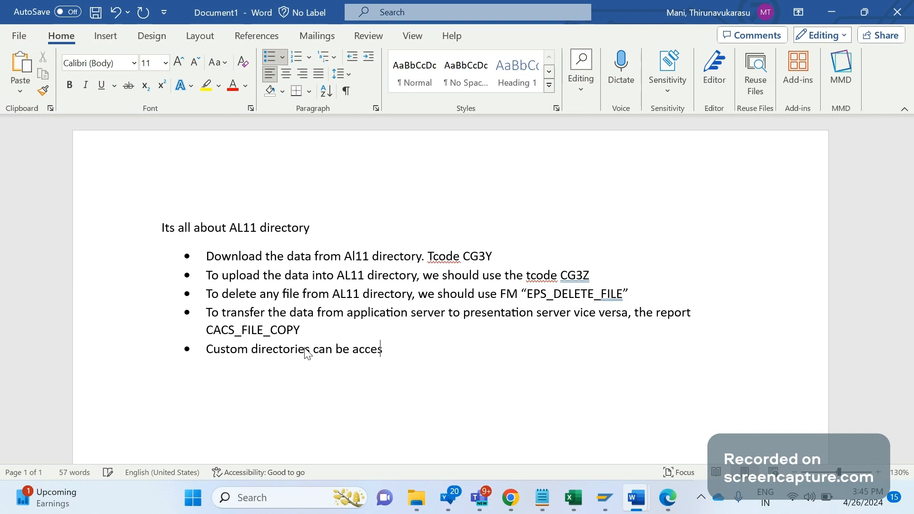
{"action": "type", "text": "s in the table"}
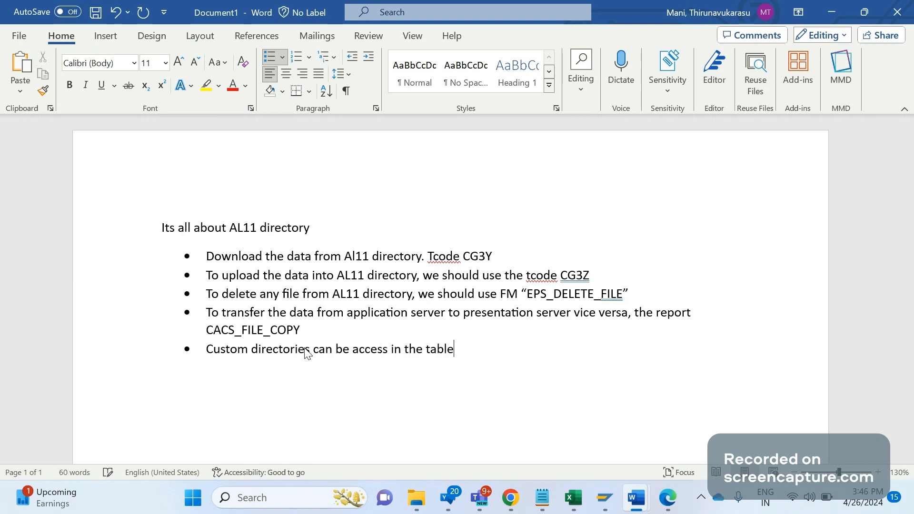
Complete the custom directories bullet with the table name USER_DIR
{"action": "type", "text": " U"}
{"action": "type", "text": "SER"}
{"action": "type", "text": "_DOI"}
{"action": "key", "text": "BackSpace"}
{"action": "key", "text": "BackSpace"}
{"action": "type", "text": "IR"}
Take the table name USER_DIR to the second SA2 SAP session, open General Table Display and load that table
{"action": "left_click_drag", "start_coordinate": [514, 349], "coordinate": [470, 363]}
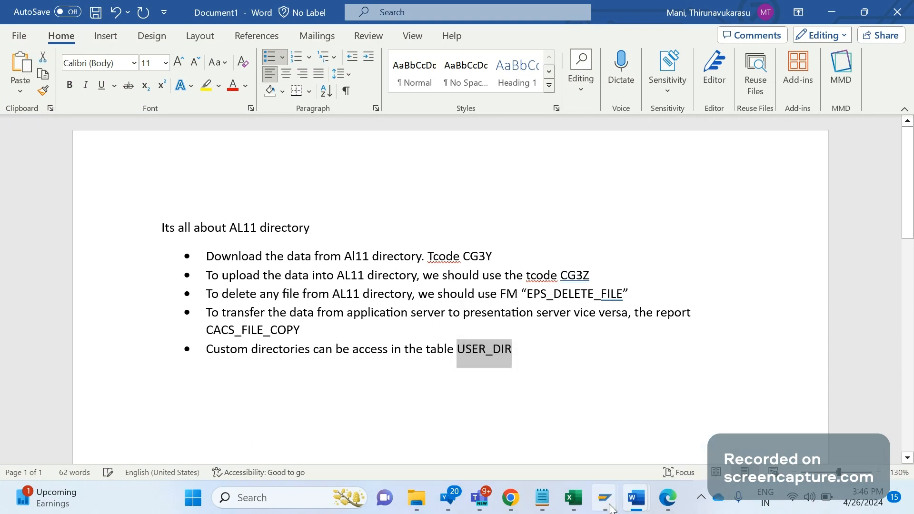
{"action": "mouse_move", "coordinate": [604, 498]}
{"action": "left_click", "coordinate": [795, 418]}
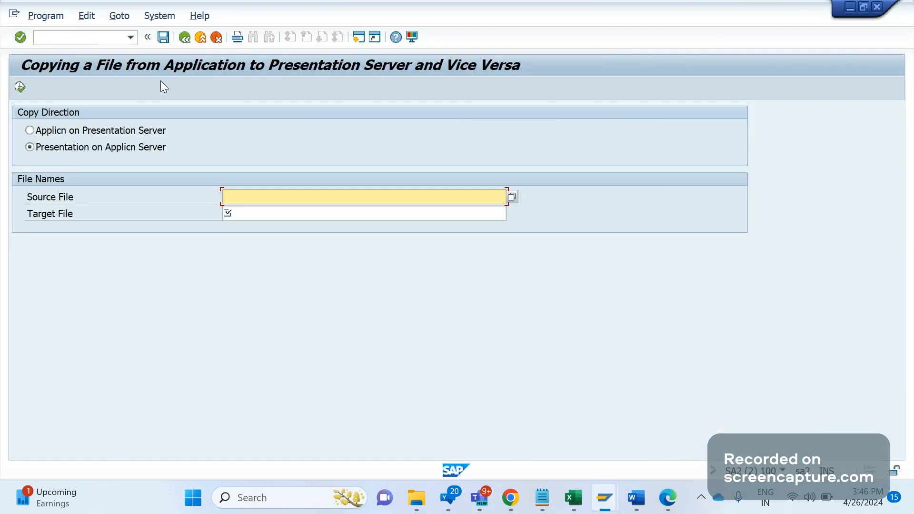
{"action": "left_click", "coordinate": [100, 34]}
{"action": "type", "text": "/NSE1"}
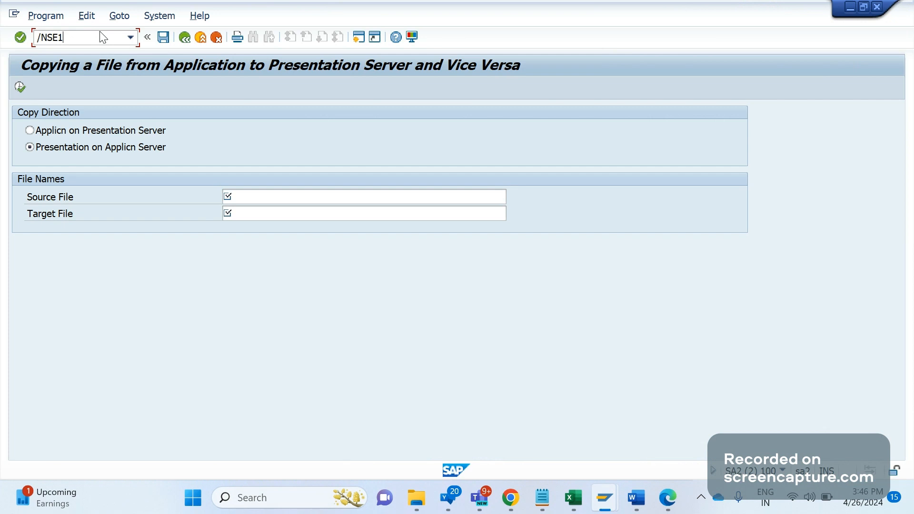
{"action": "type", "text": "6"}
{"action": "key", "text": "Return"}
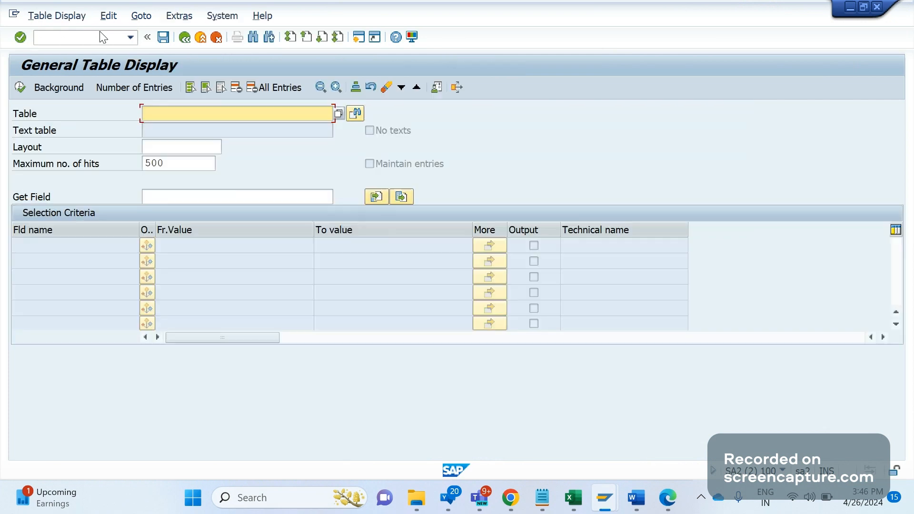
{"action": "type", "text": "USER_DIR"}
{"action": "key", "text": "Return"}
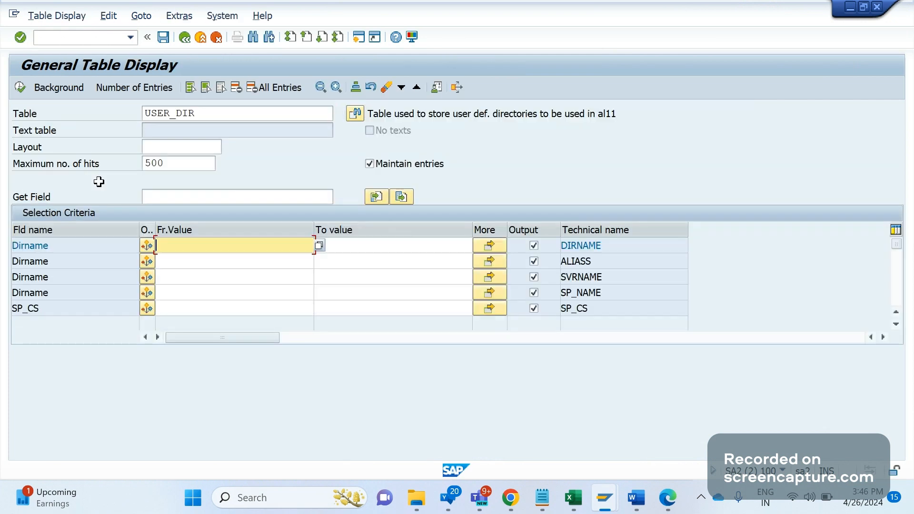
Check the number of entries in the table USER_DIR and close the result
{"action": "key", "text": "ctrl+F7"}
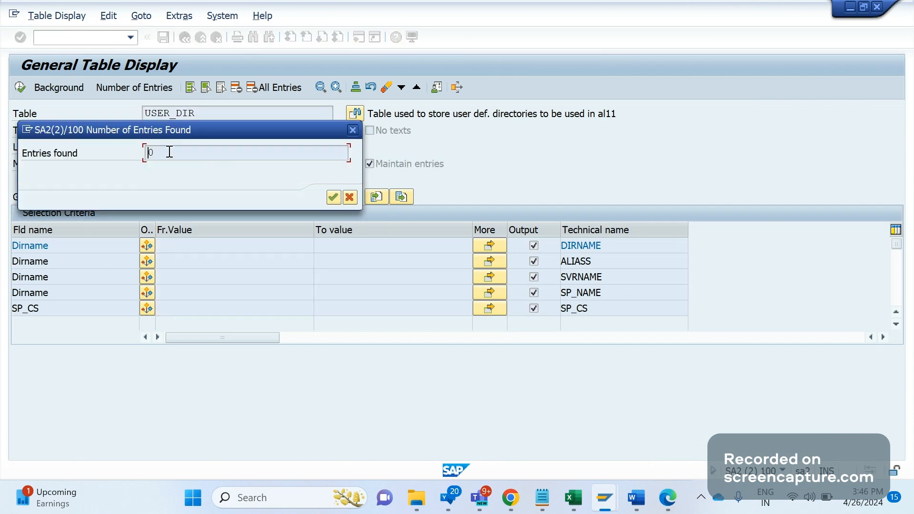
{"action": "left_click", "coordinate": [334, 197]}
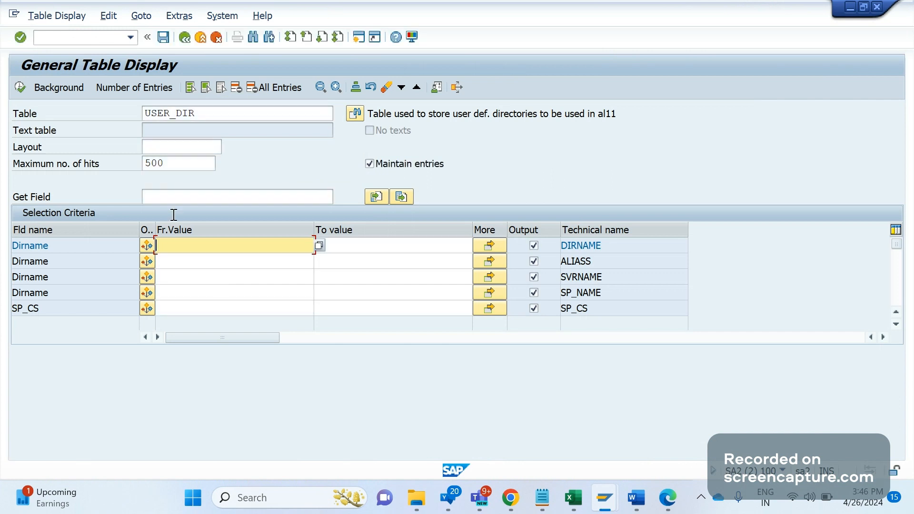
{"action": "left_click_drag", "start_coordinate": [210, 114], "coordinate": [7, 111]}
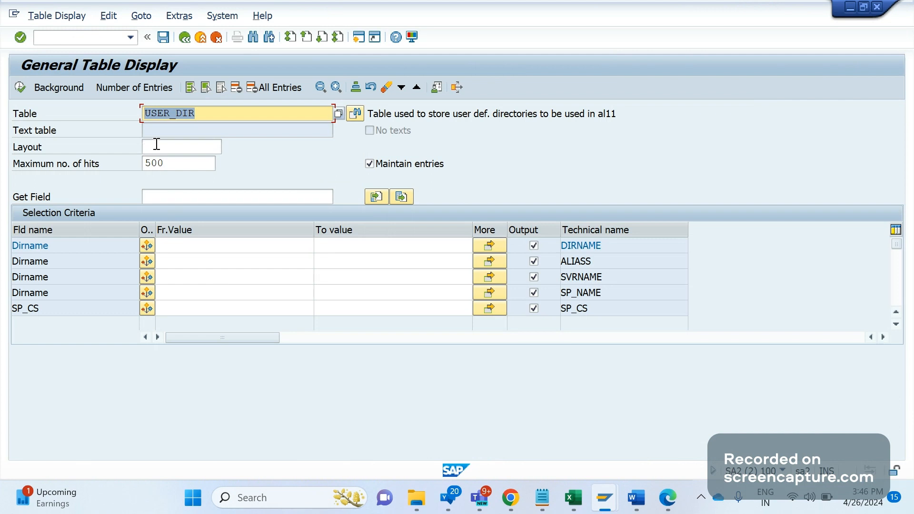
Switch to Document1 in Word and add a new first bullet reading "AL11 is SAP directory"
{"action": "key", "text": "alt+Tab"}
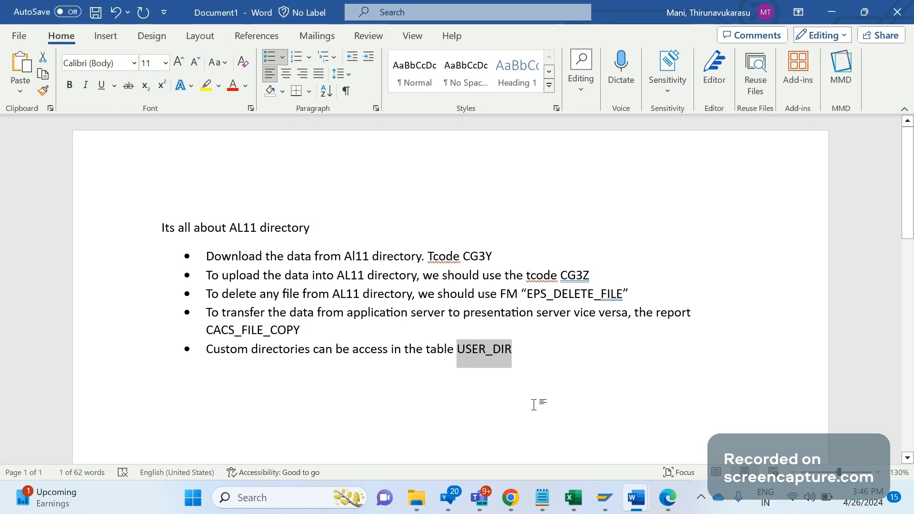
{"action": "left_click", "coordinate": [301, 296]}
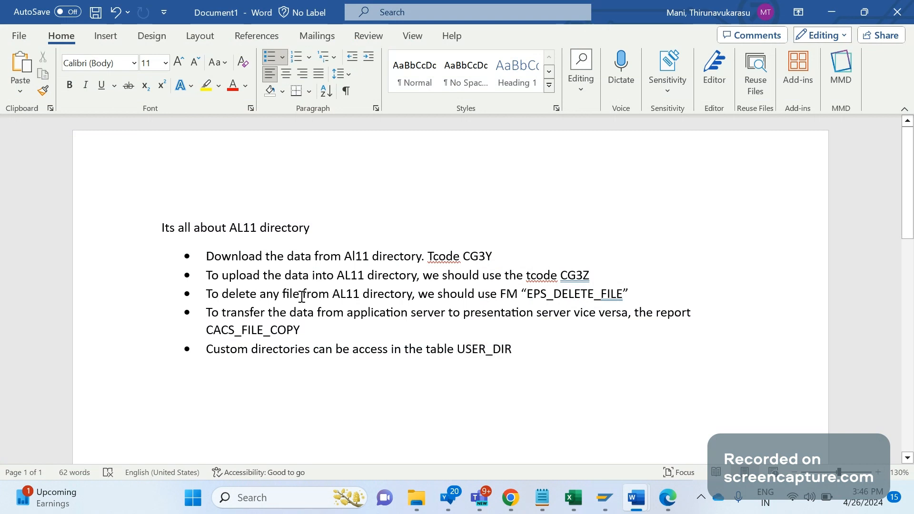
{"action": "key", "text": "ctrl+z"}
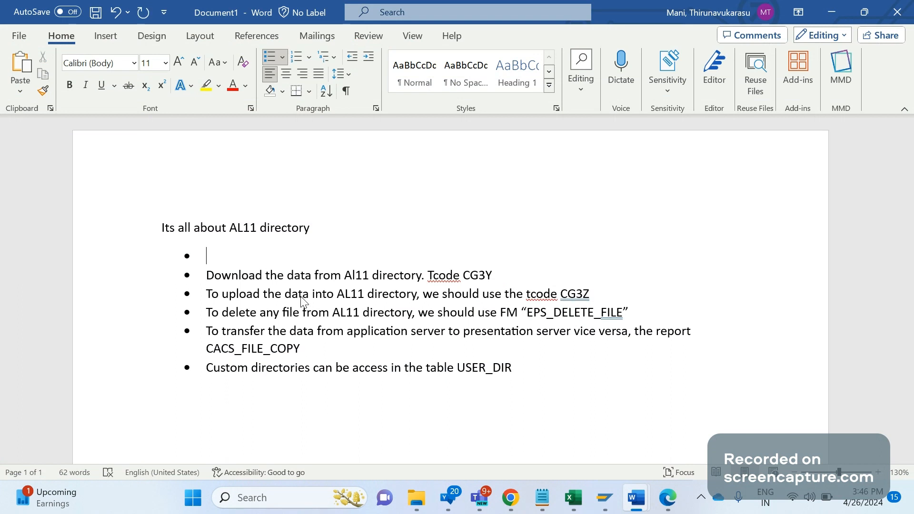
{"action": "type", "text": "a l11"}
{"action": "key", "text": "BackSpace"}
{"action": "key", "text": "BackSpace"}
{"action": "key", "text": "BackSpace"}
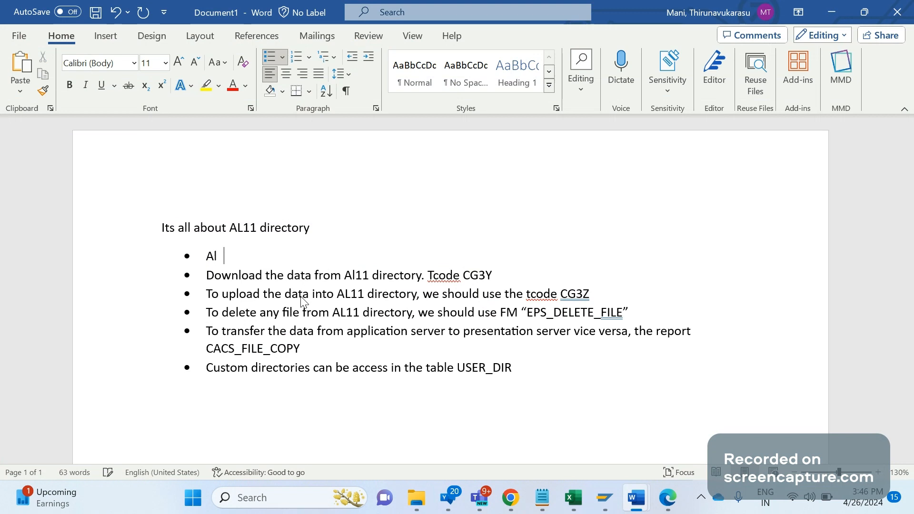
{"action": "key", "text": "BackSpace"}
{"action": "key", "text": "BackSpace"}
{"action": "type", "text": "L11 is SAP directory"}
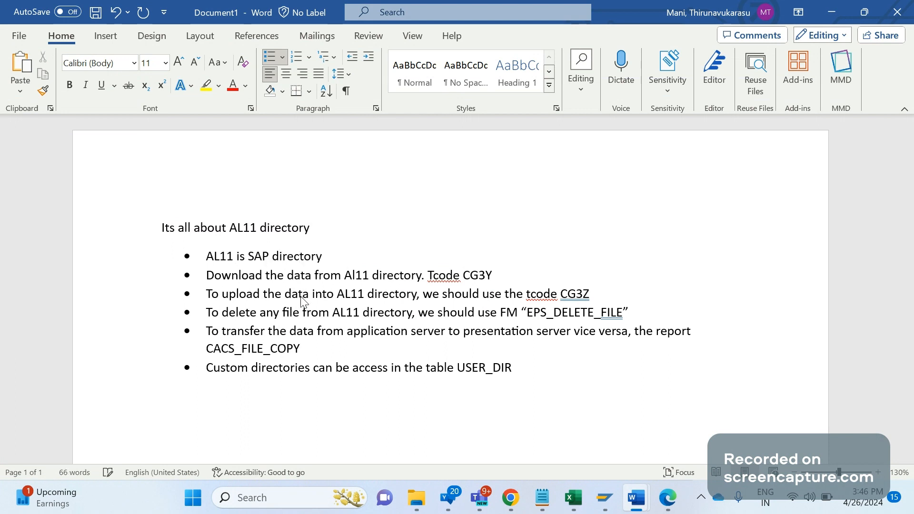
Extend the first bullet with "and here we can see list of SAP directories stored in application server"
{"action": "type", "text": " and here we can see list o"}
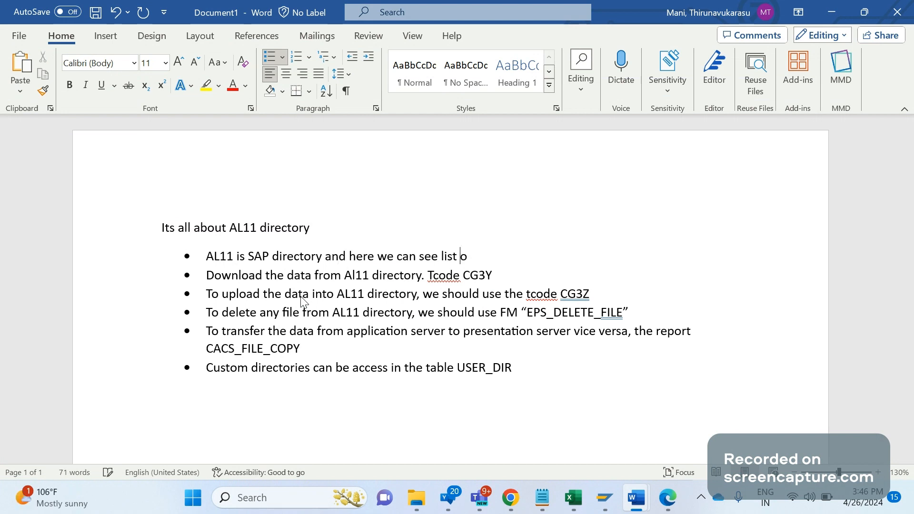
{"action": "type", "text": "f SAP directories "}
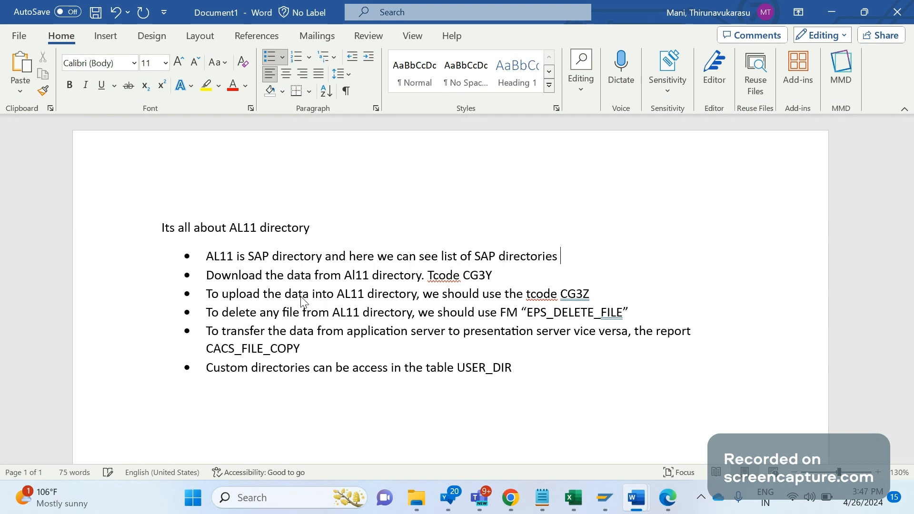
{"action": "type", "text": "store"}
{"action": "key", "text": "BackSpace"}
{"action": "type", "text": "d in appicatoin"}
{"action": "key", "text": "BackSpace"}
{"action": "key", "text": "BackSpace"}
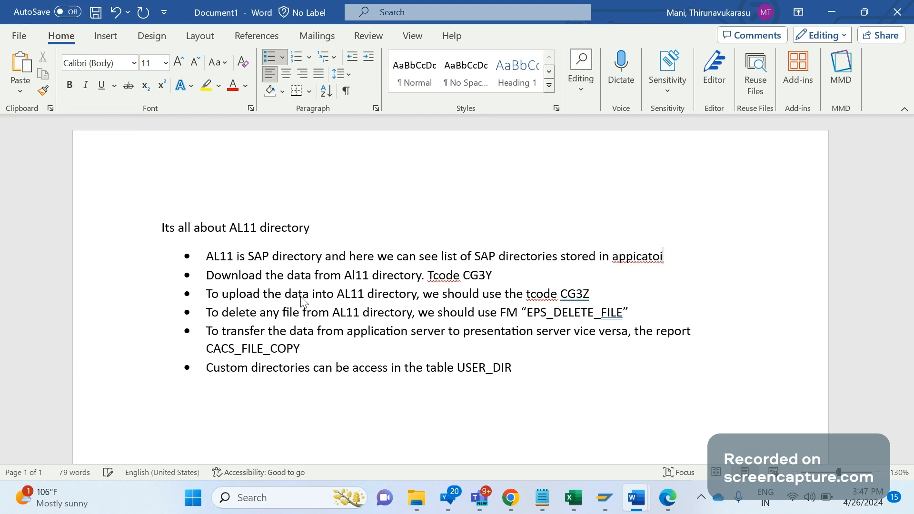
{"action": "type", "text": "n server"}
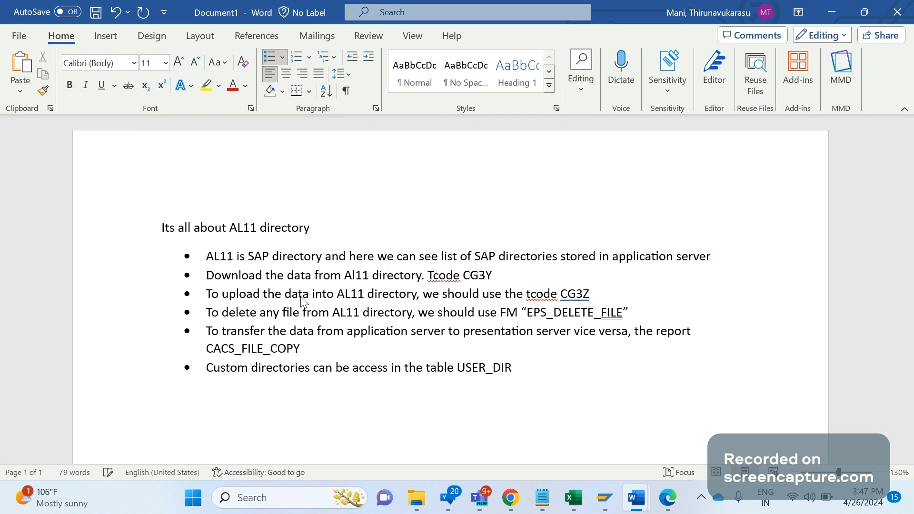
Add a second bullet below it reading "Its kind of interface between SAP to non-SAP vice versa"
{"action": "key", "text": "Return"}
{"action": "type", "text": "Its kind of "}
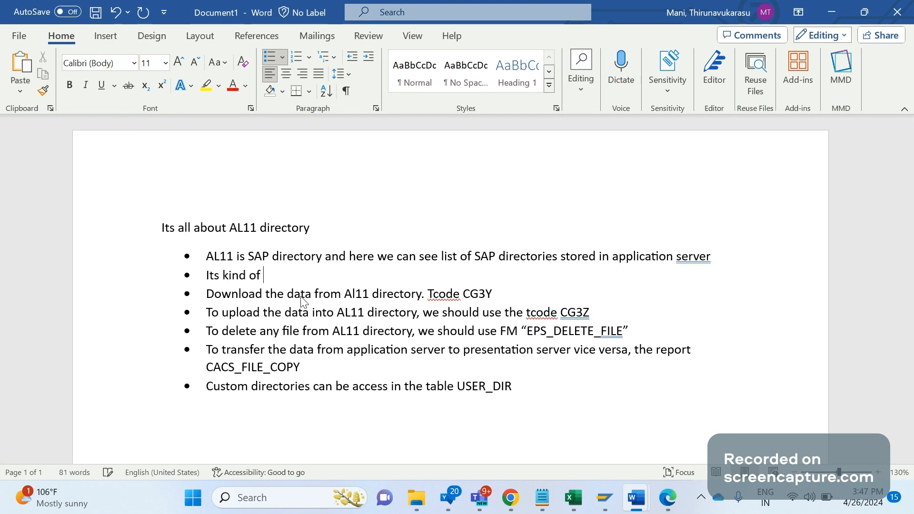
{"action": "type", "text": "interface between sAO"}
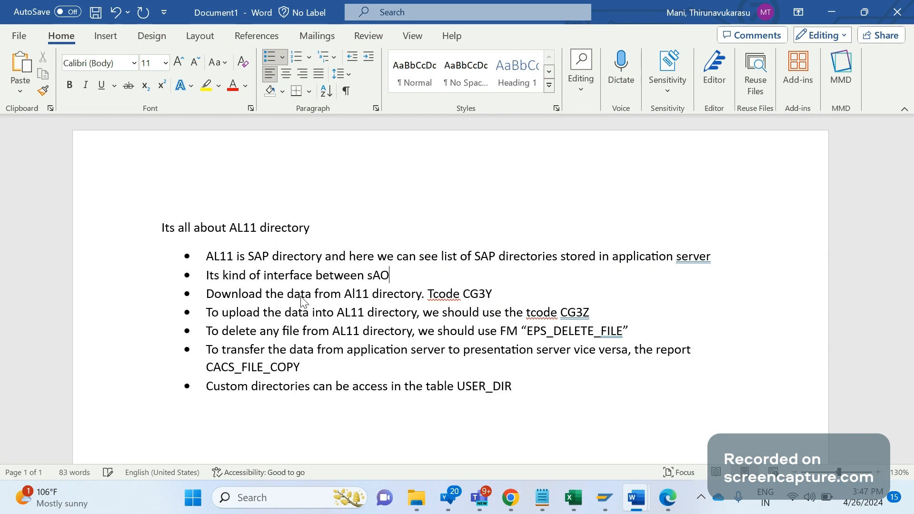
{"action": "key", "text": "BackSpace"}
{"action": "key", "text": "BackSpace"}
{"action": "key", "text": "BackSpace"}
{"action": "type", "text": "SAP"}
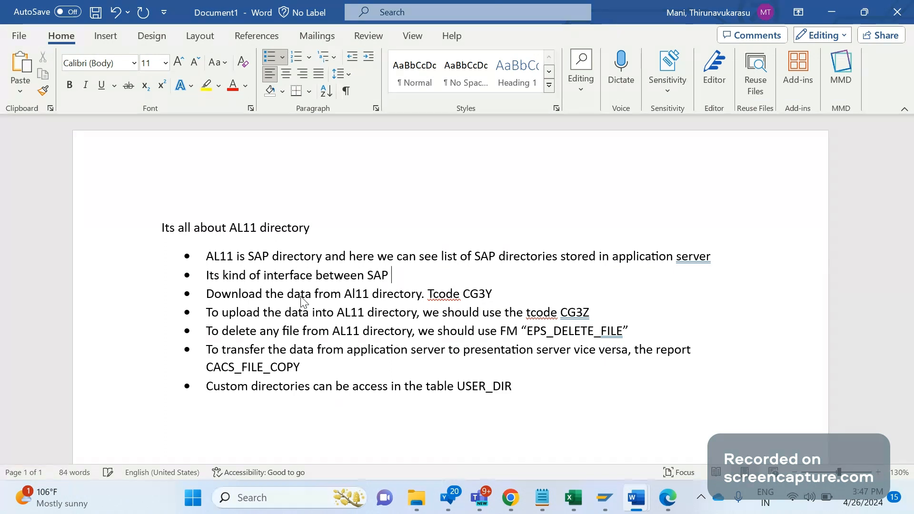
{"action": "type", "text": " to non-SAP veri"}
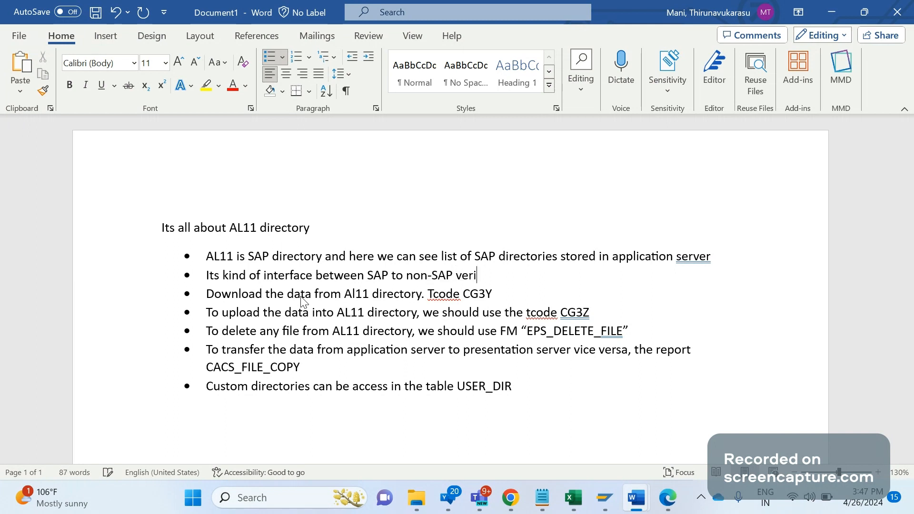
{"action": "key", "text": "BackSpace"}
{"action": "key", "text": "BackSpace"}
{"action": "key", "text": "BackSpace"}
{"action": "type", "text": "ice versa"}
Add a third bullet reading "SAP Basis team will be managing this directories"
{"action": "key", "text": "Return"}
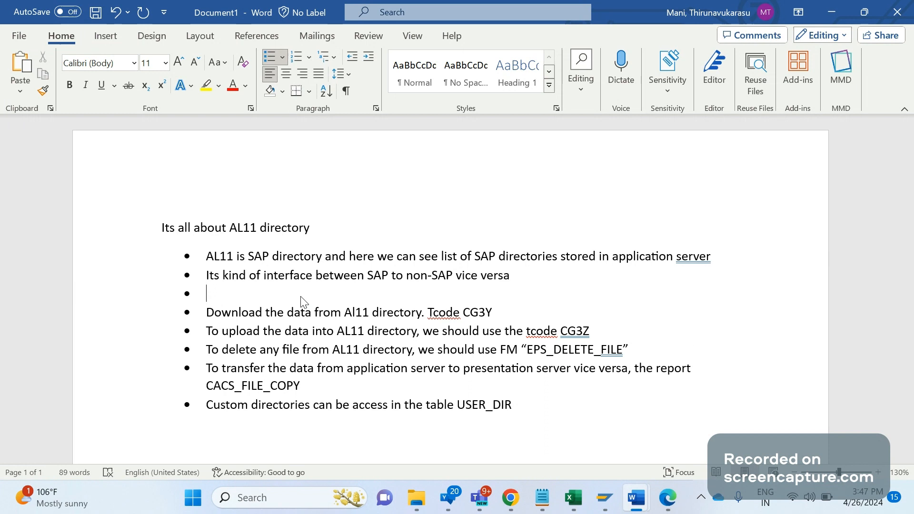
{"action": "type", "text": "SAP Basis team wil"}
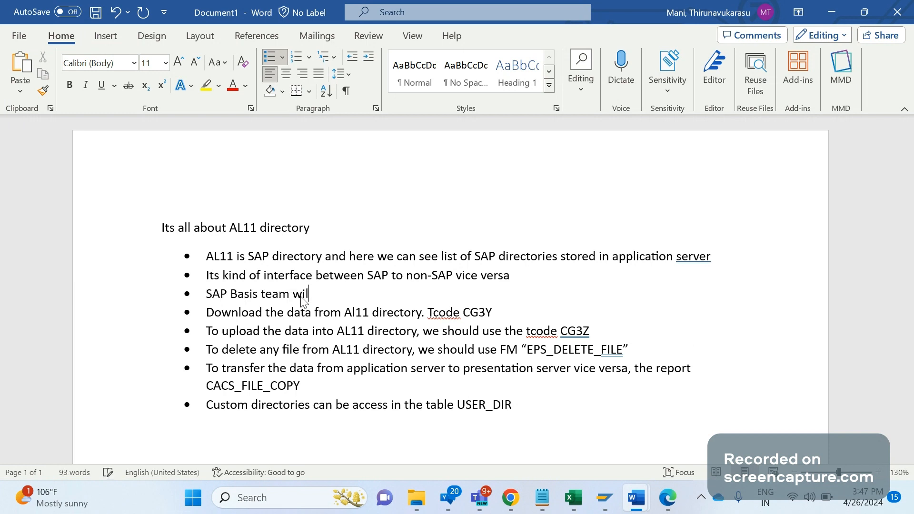
{"action": "type", "text": "l be h"}
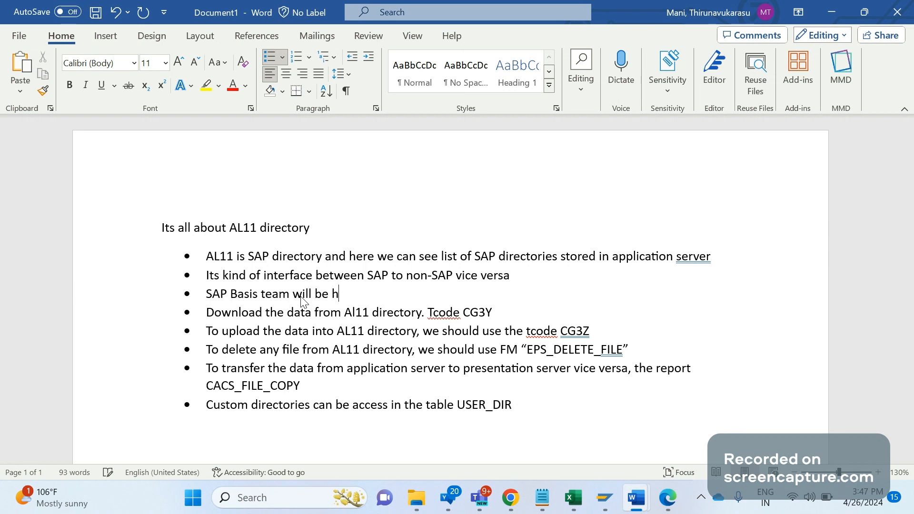
{"action": "key", "text": "BackSpace"}
{"action": "type", "text": "managing this dire"}
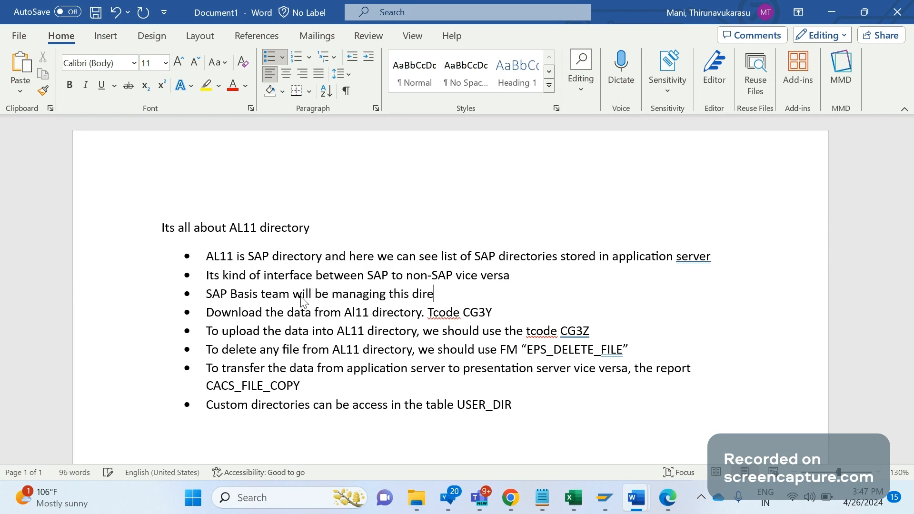
{"action": "type", "text": "ries"}
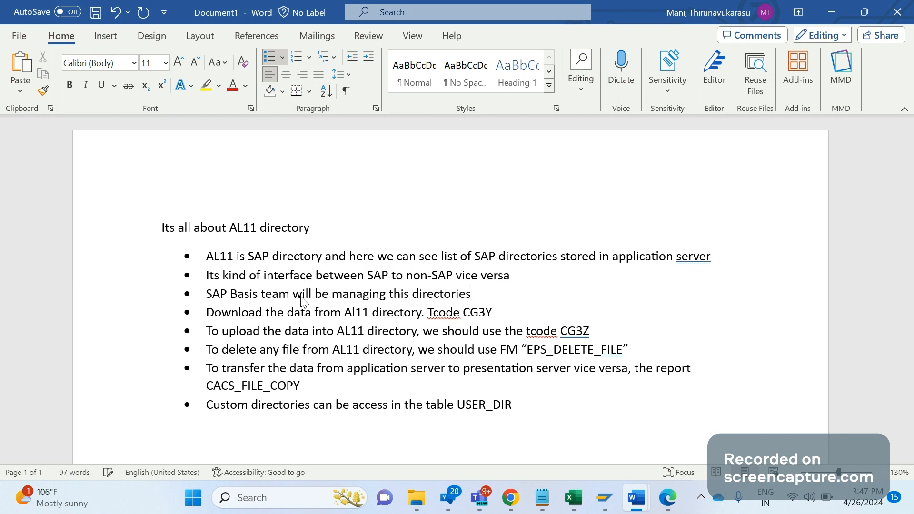